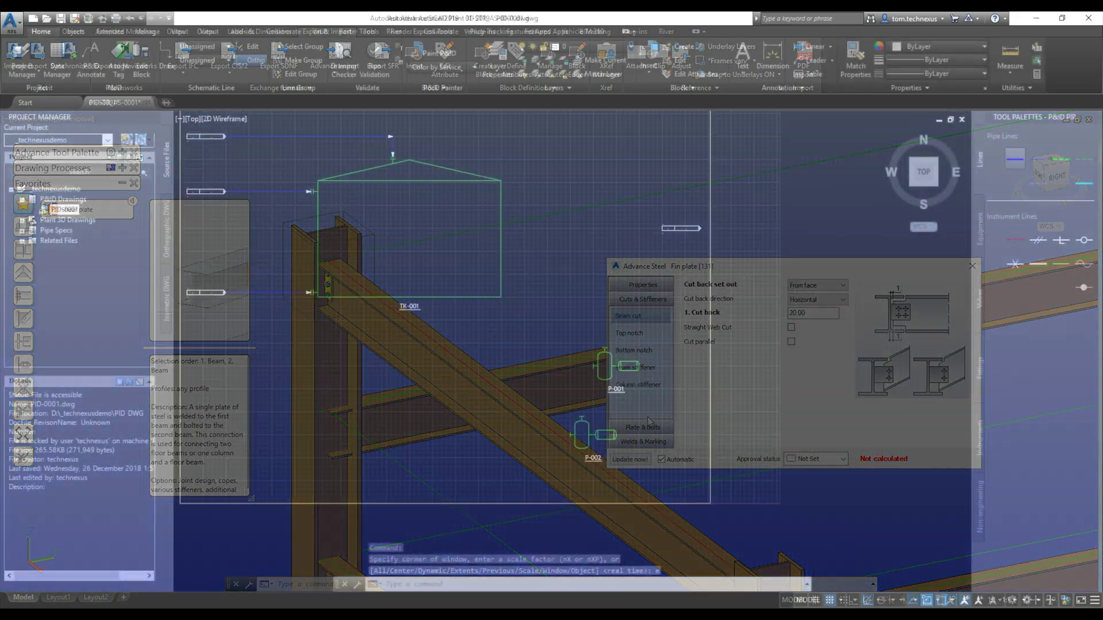
scroll(625, 414, "up", 2)
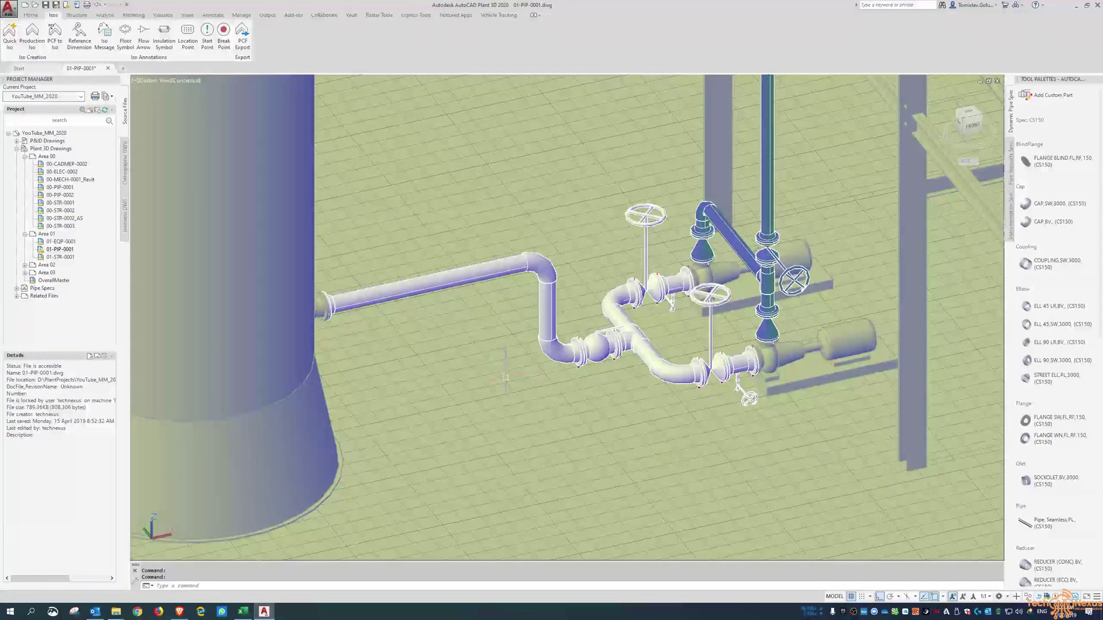
scroll(489, 366, "down", 1)
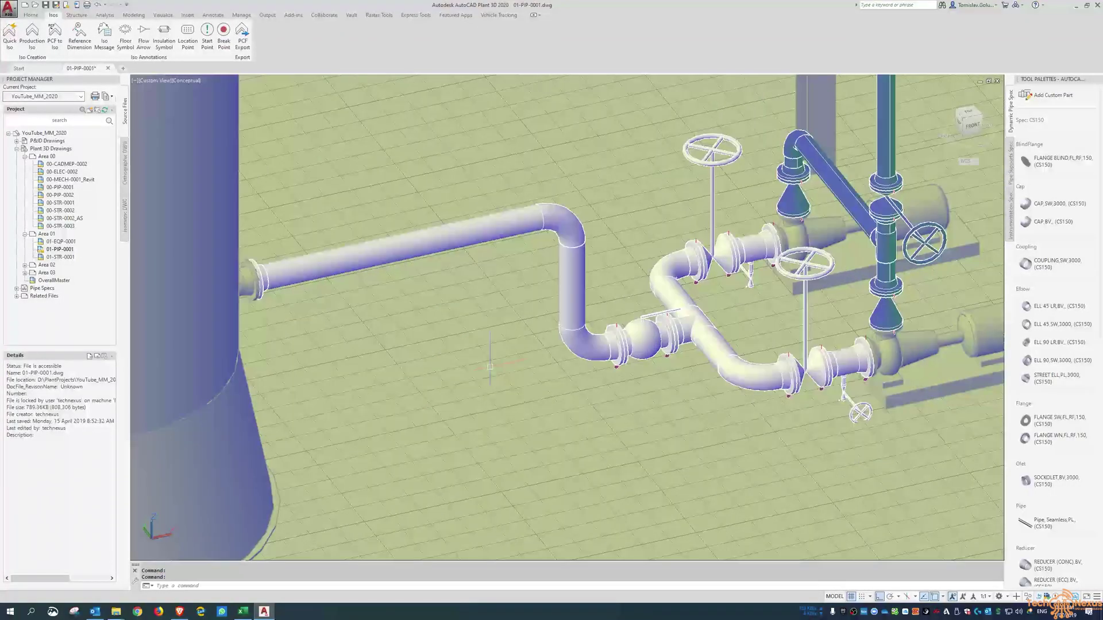
scroll(489, 368, "down", 1)
scroll(492, 369, "up", 1)
scroll(490, 352, "up", 1)
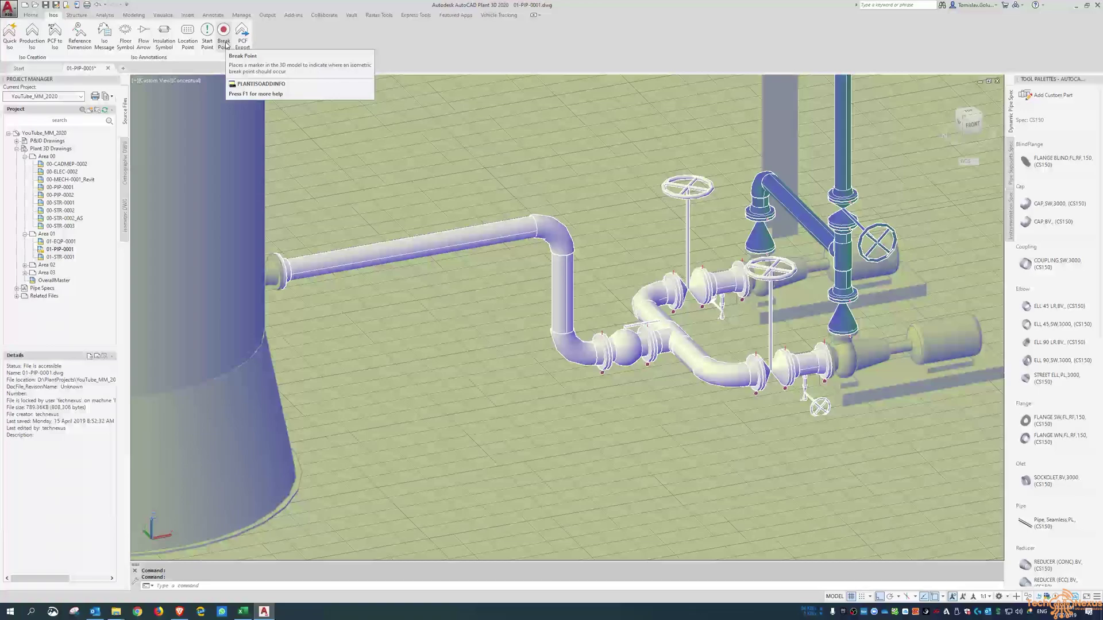
scroll(427, 222, "down", 2)
scroll(426, 222, "up", 1)
Place a reference dimension from a point on the pipe run to the steel column's midpoint
middle_click_drag(413, 206, 427, 222)
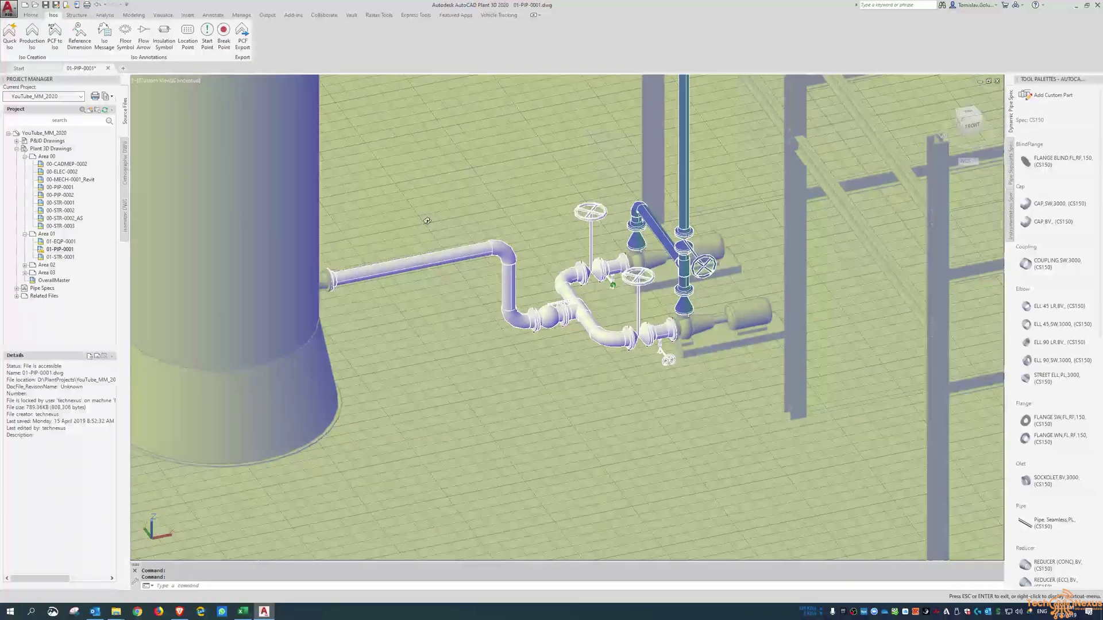
scroll(427, 222, "up", 2)
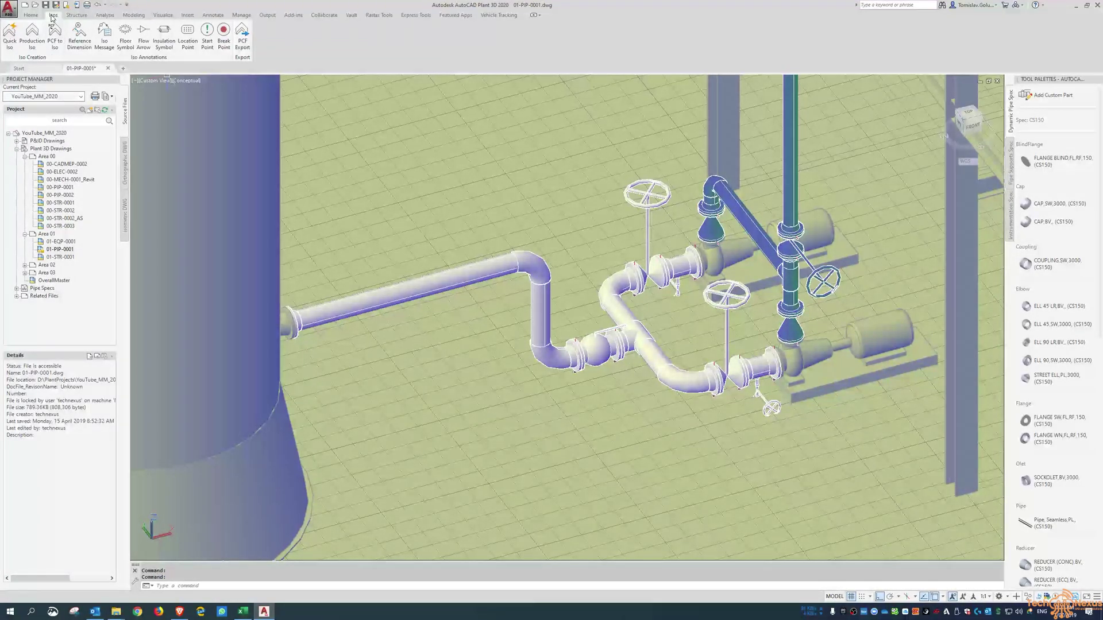
left_click(79, 43)
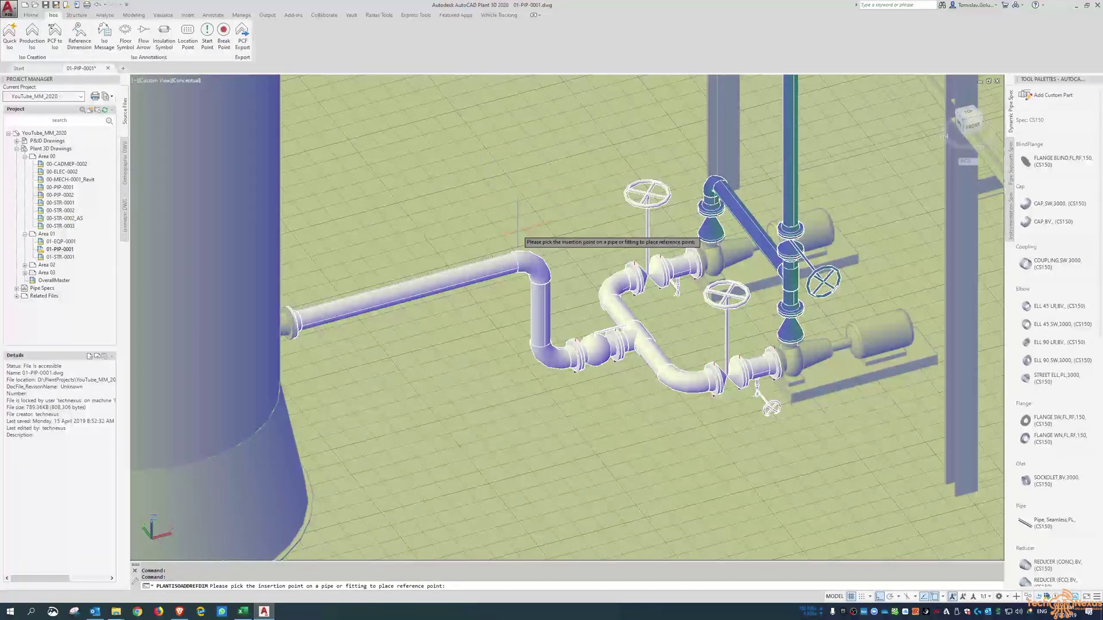
scroll(518, 242, "down", 3)
scroll(715, 401, "up", 1)
scroll(722, 407, "up", 1)
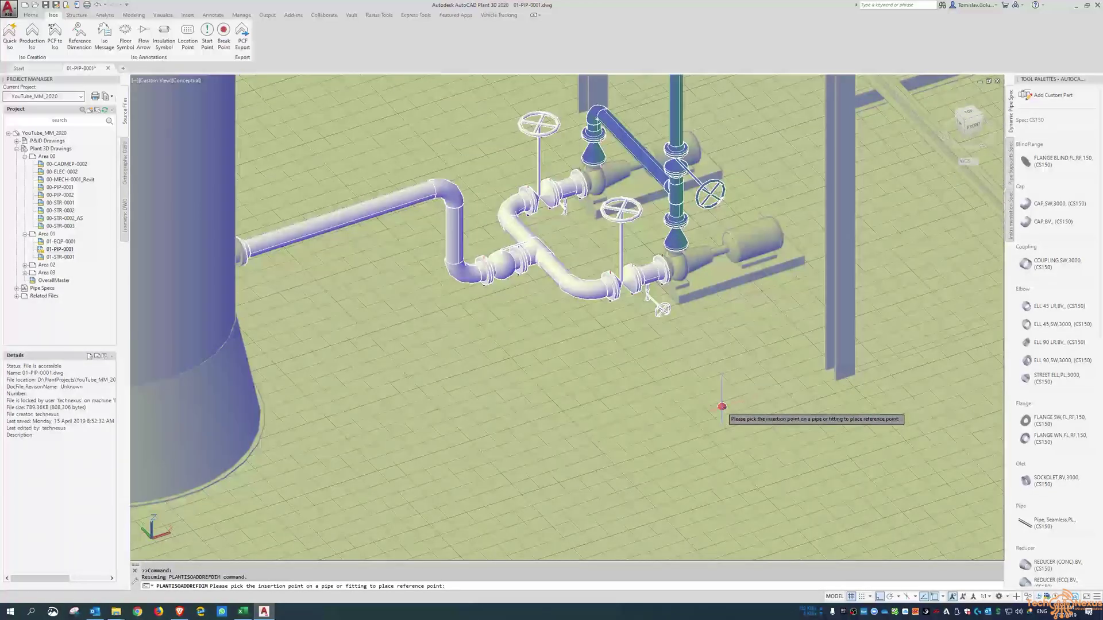
left_click(580, 295)
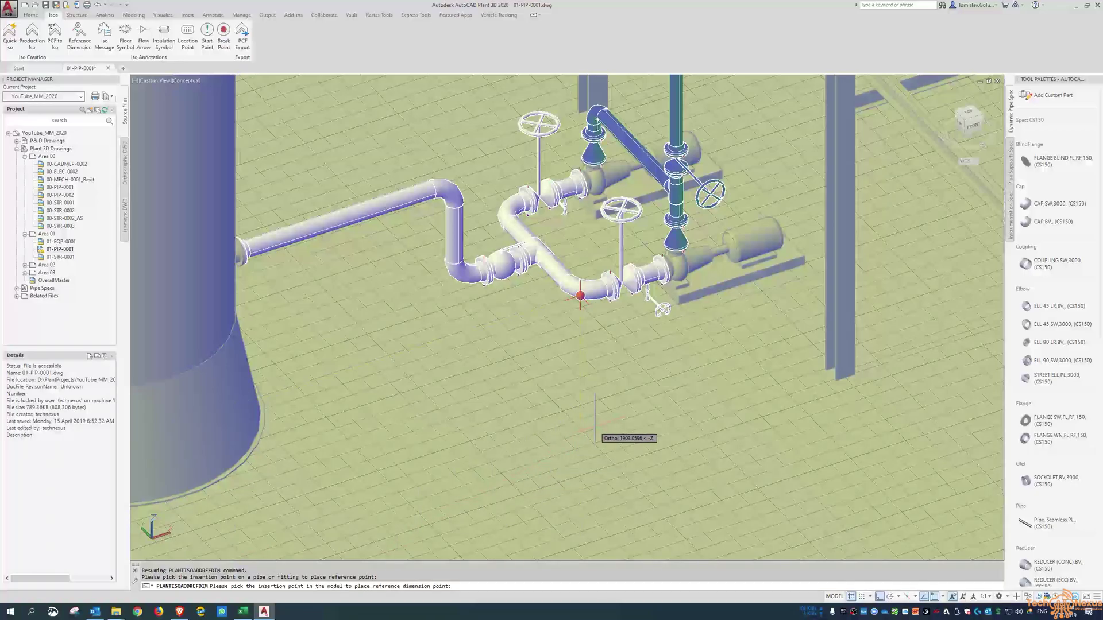
middle_click_drag(628, 438, 645, 412, "shift")
scroll(892, 316, "up", 5)
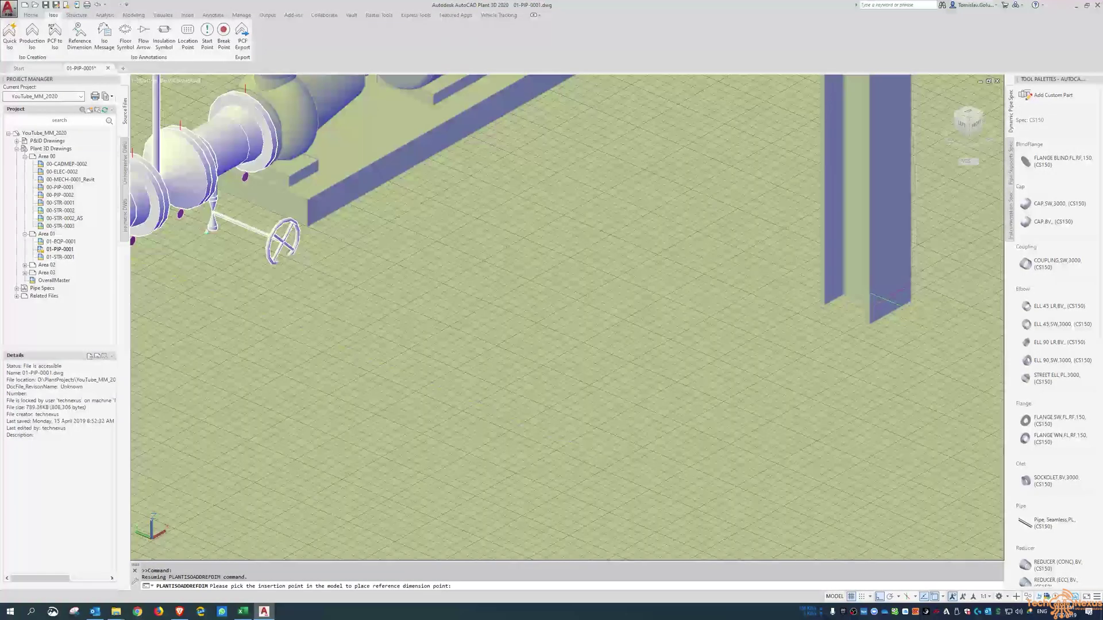
right_click(785, 294, "shift")
left_click(810, 359)
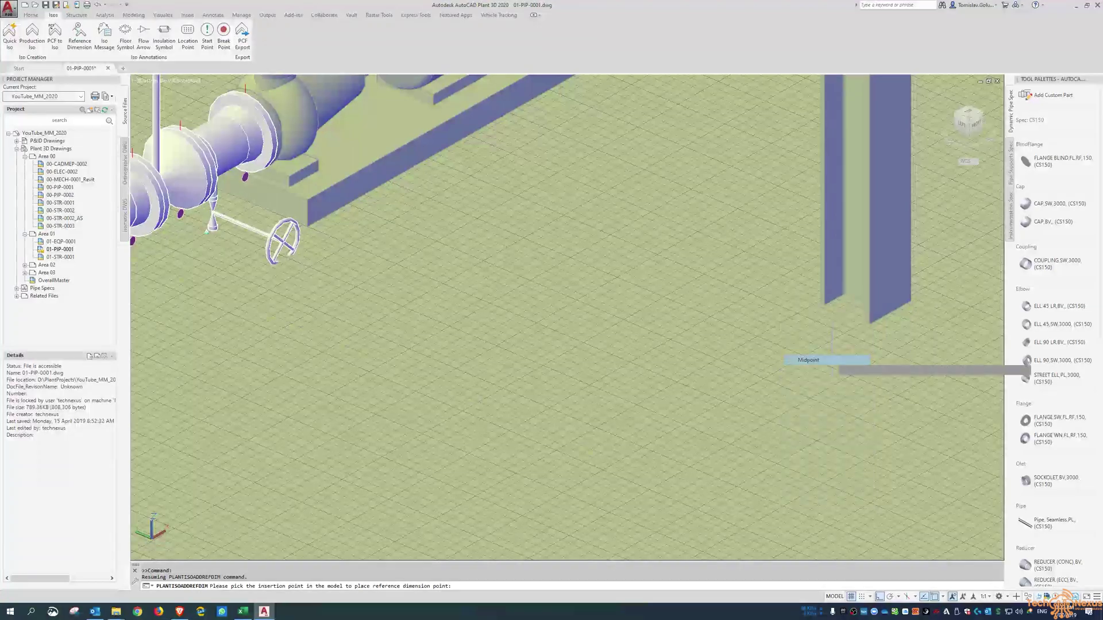
left_click(865, 306)
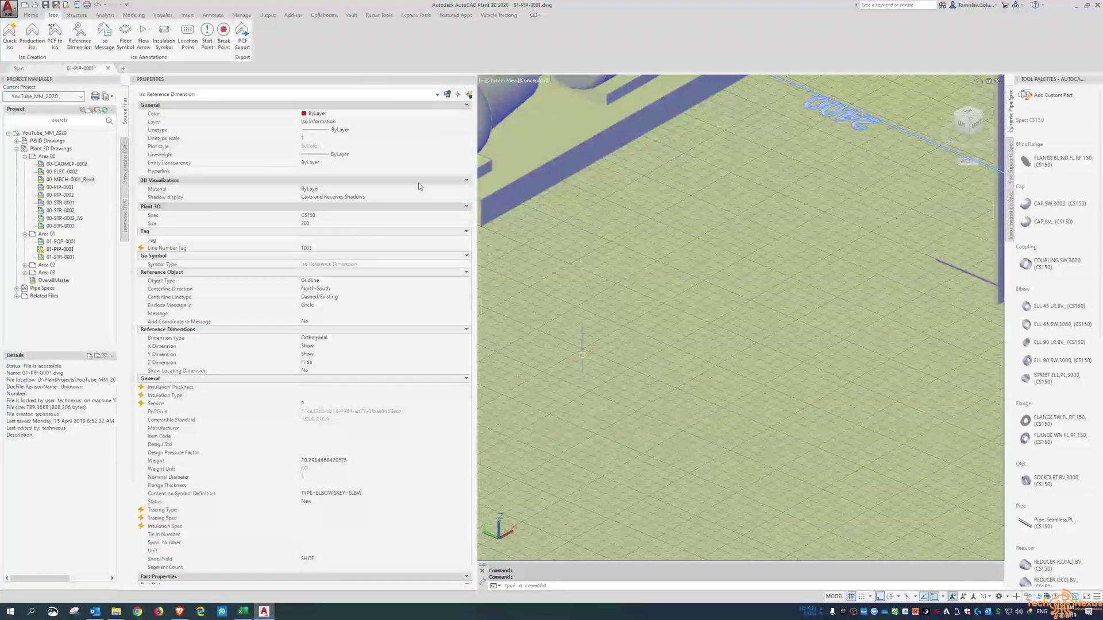
scroll(576, 287, "down", 2)
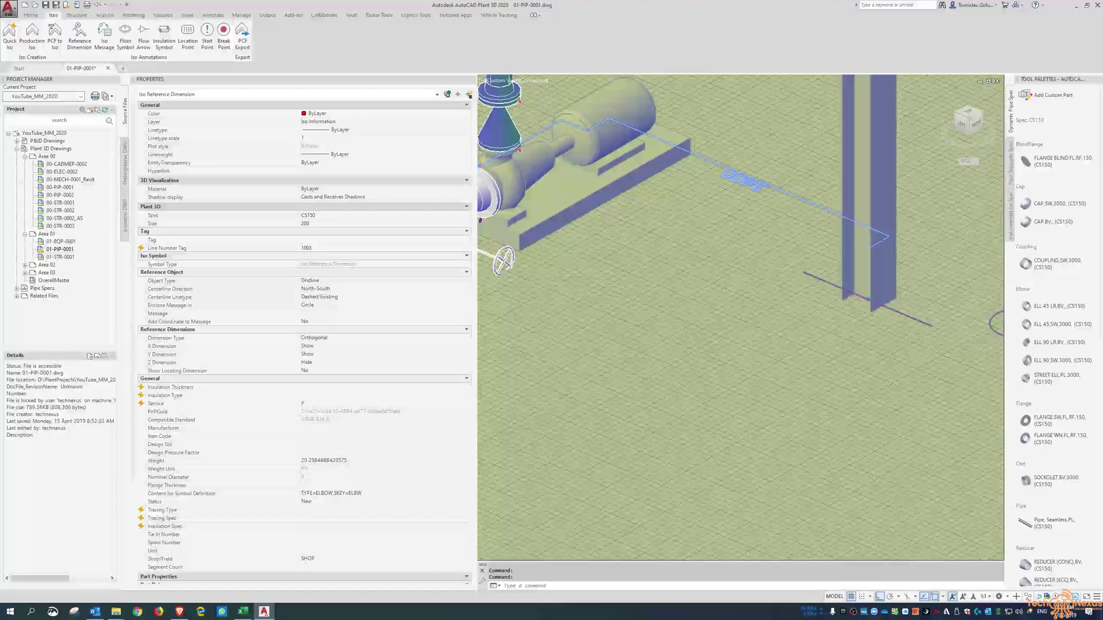
scroll(576, 287, "down", 1)
scroll(576, 287, "down", 1)
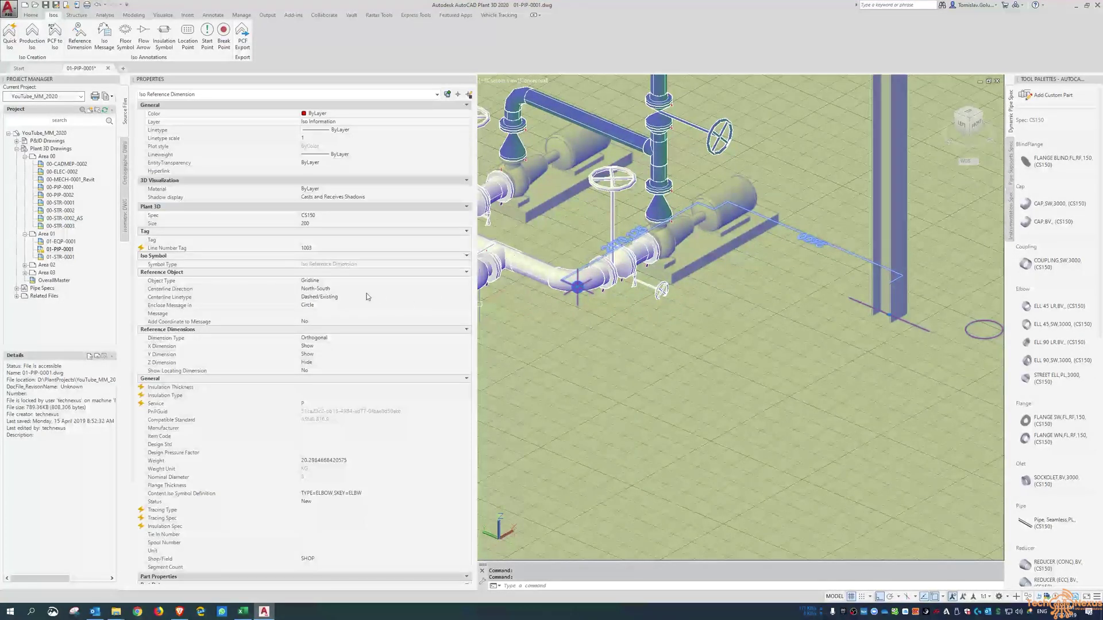
Set the reference object to Steel Column, with a North-South centerline in Centerline linetype
left_click(410, 281)
left_click(467, 283)
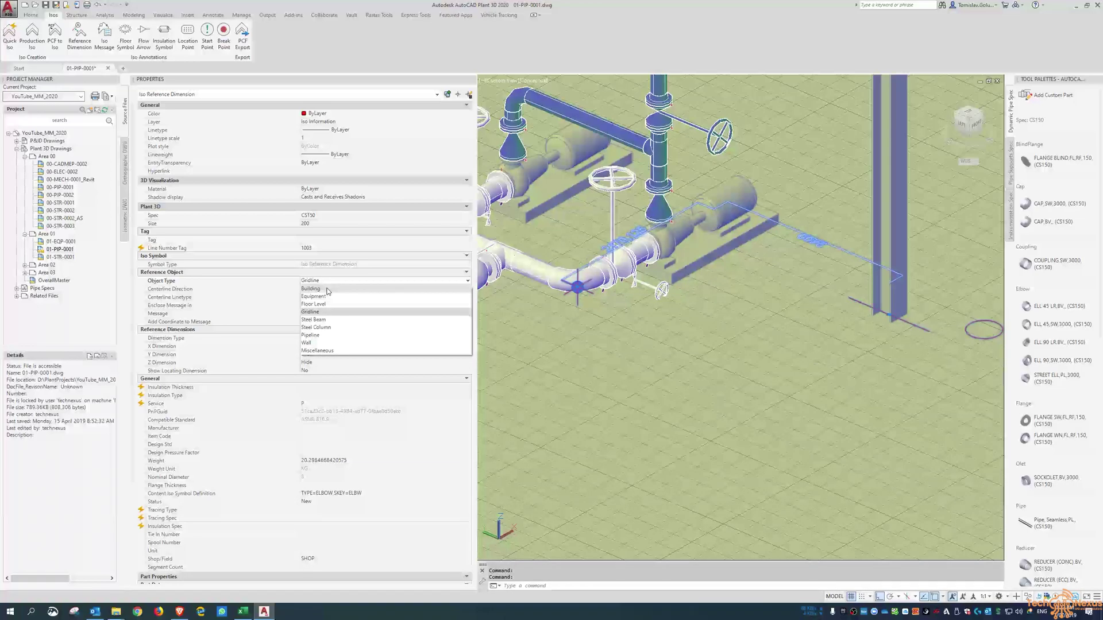
left_click(330, 328)
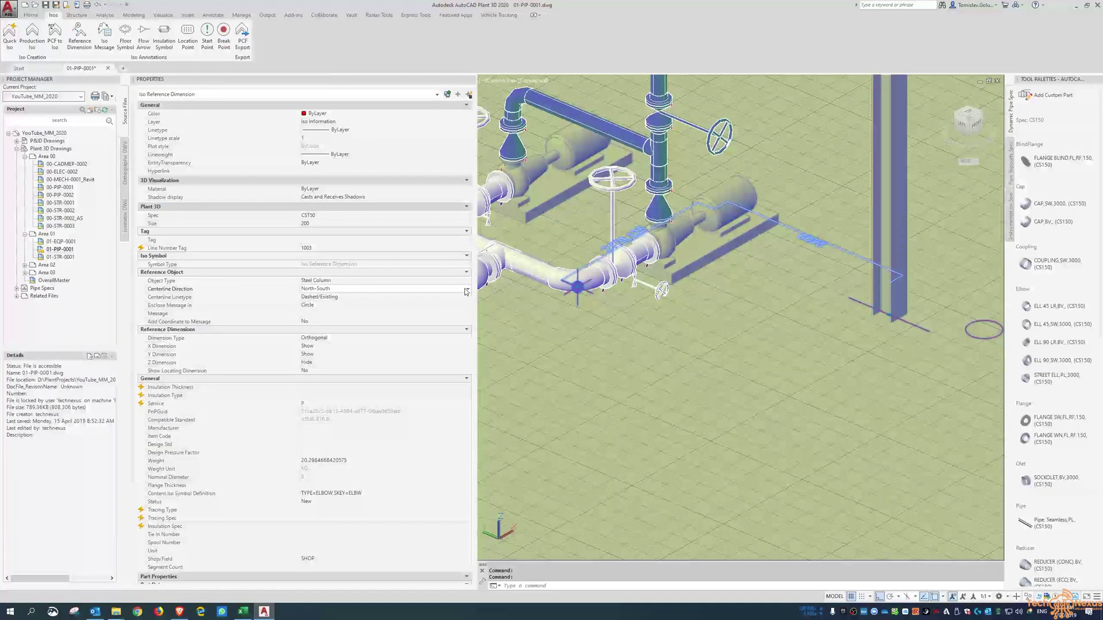
left_click(467, 289)
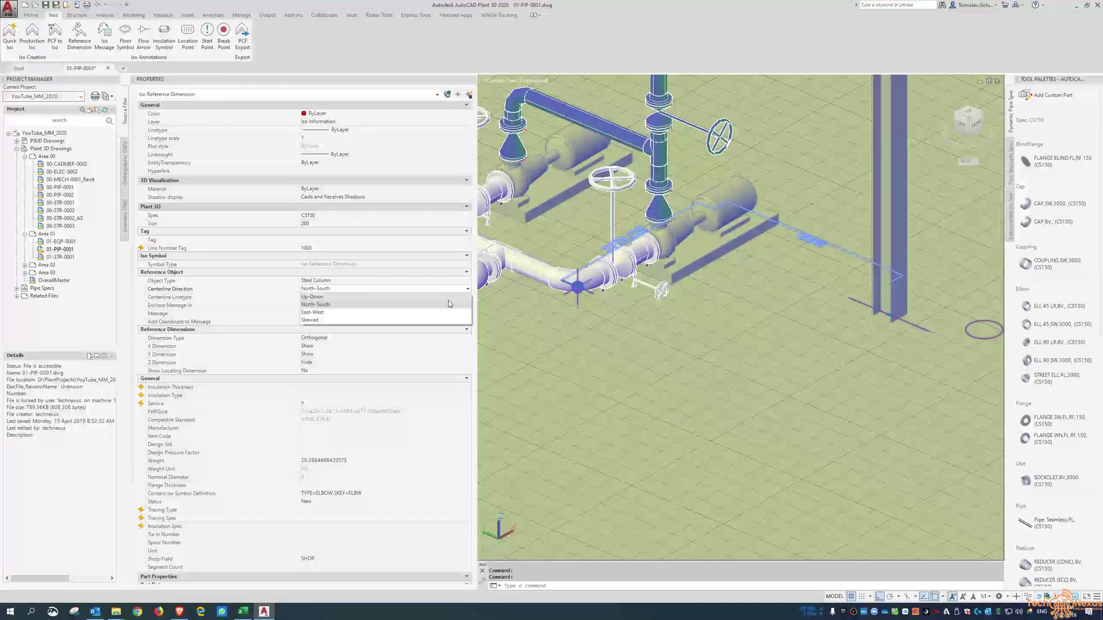
left_click(445, 306)
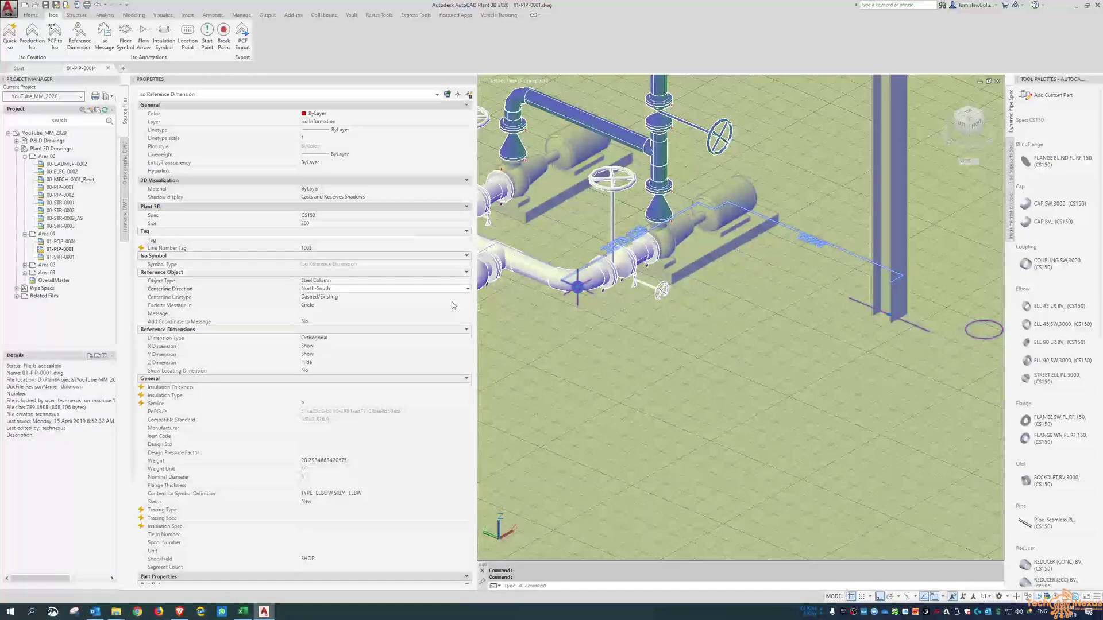
left_click(452, 298)
left_click(467, 299)
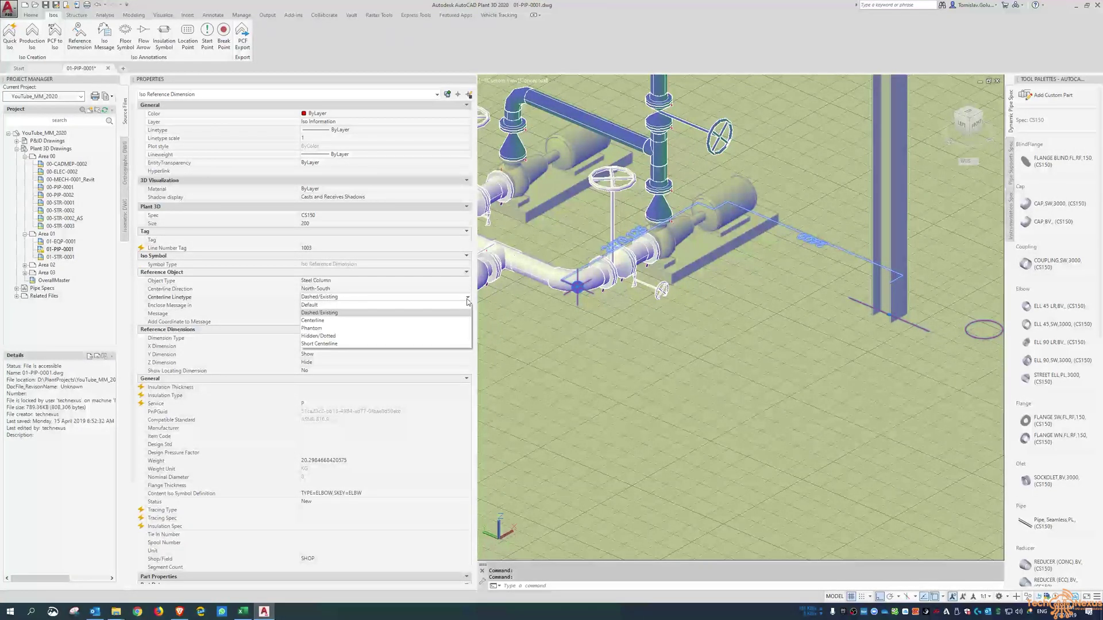
left_click(317, 321)
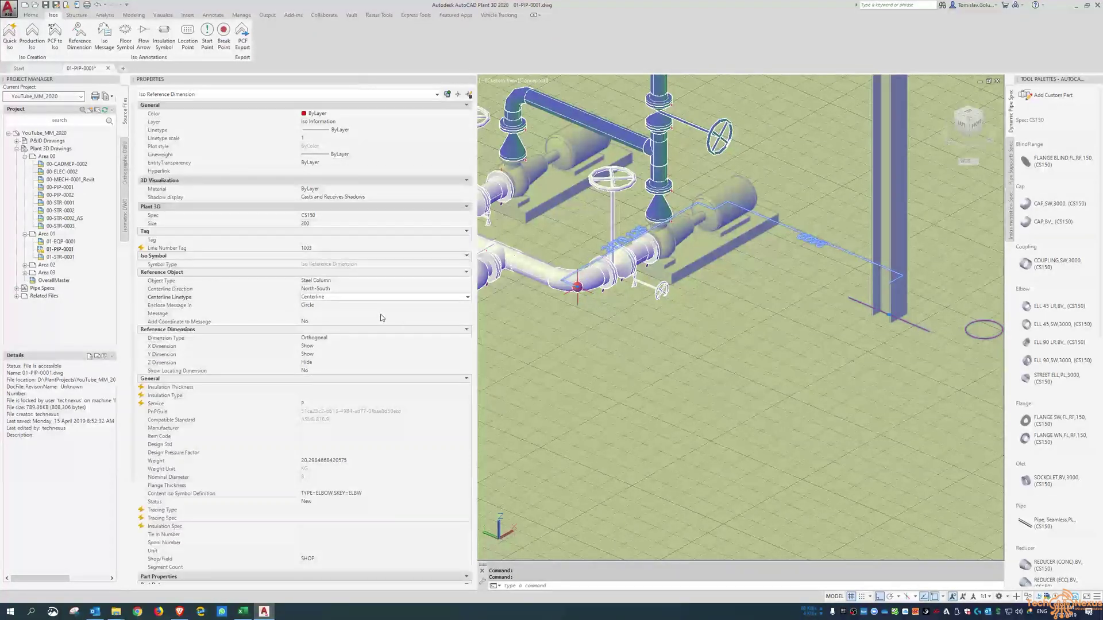
Enclose the reference message in a round-ended box and enter the text 'Grid 2B'
left_click(467, 306)
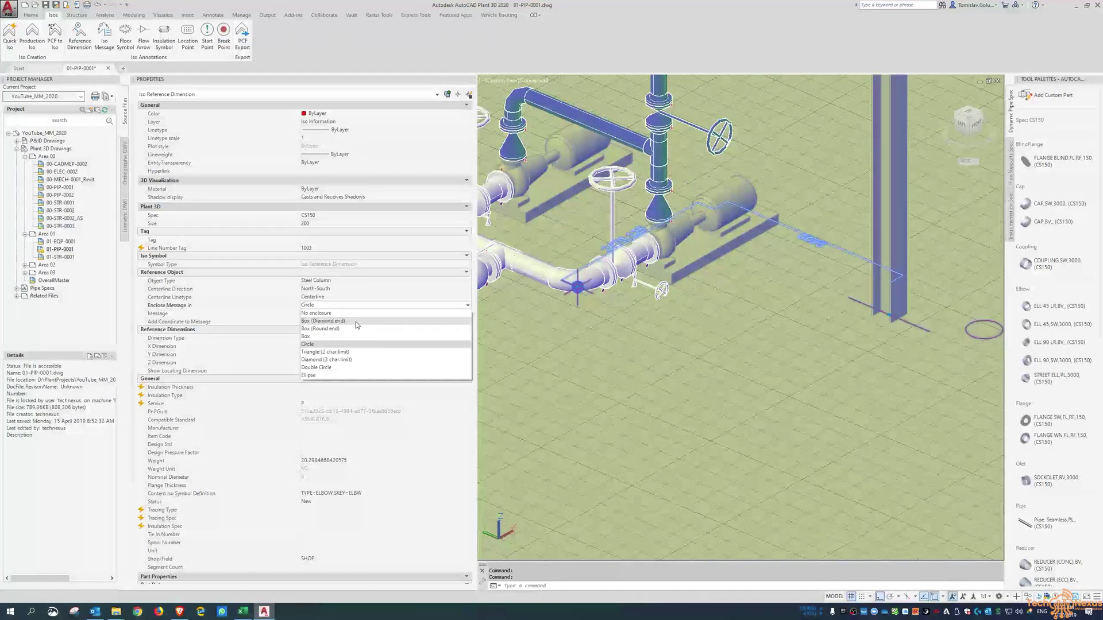
left_click(353, 329)
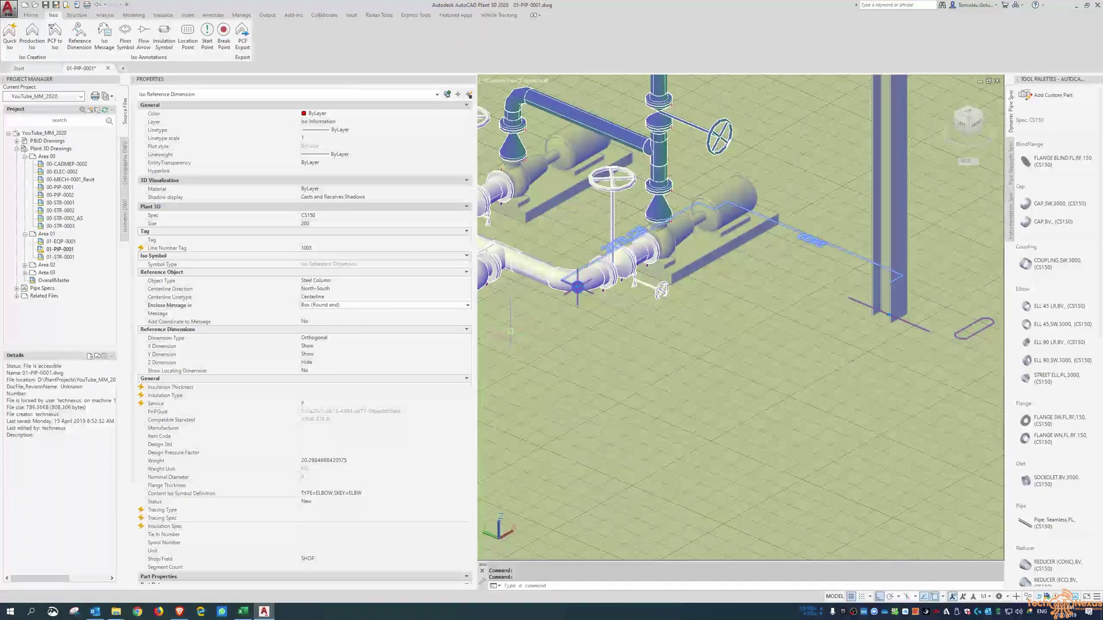
left_click(370, 313)
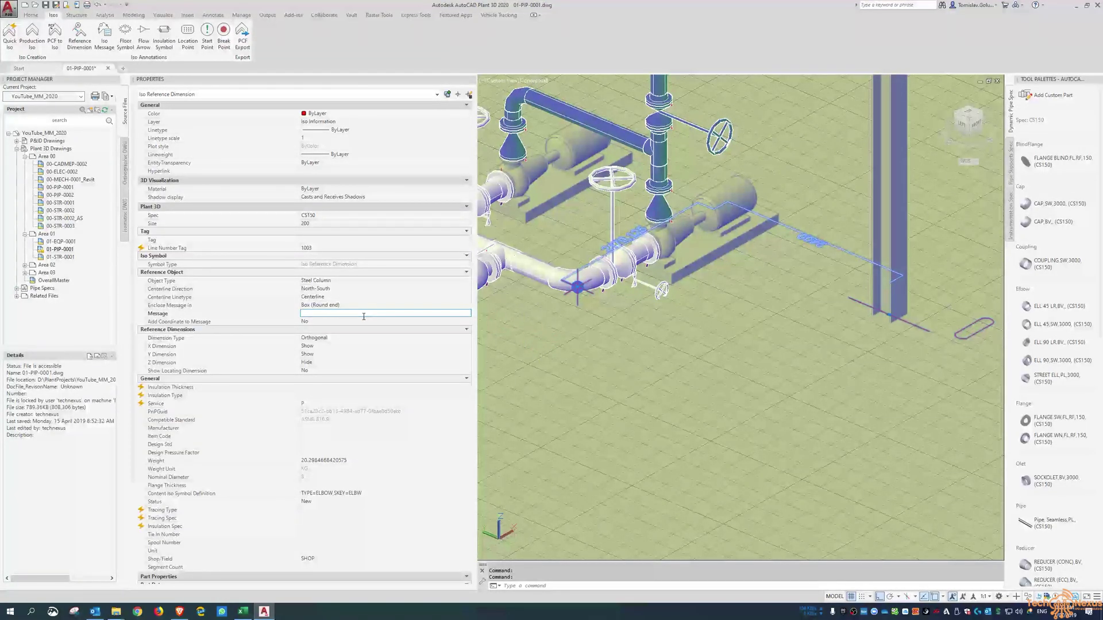
scroll(772, 373, "down", 3)
scroll(728, 376, "down", 3)
scroll(679, 364, "up", 2)
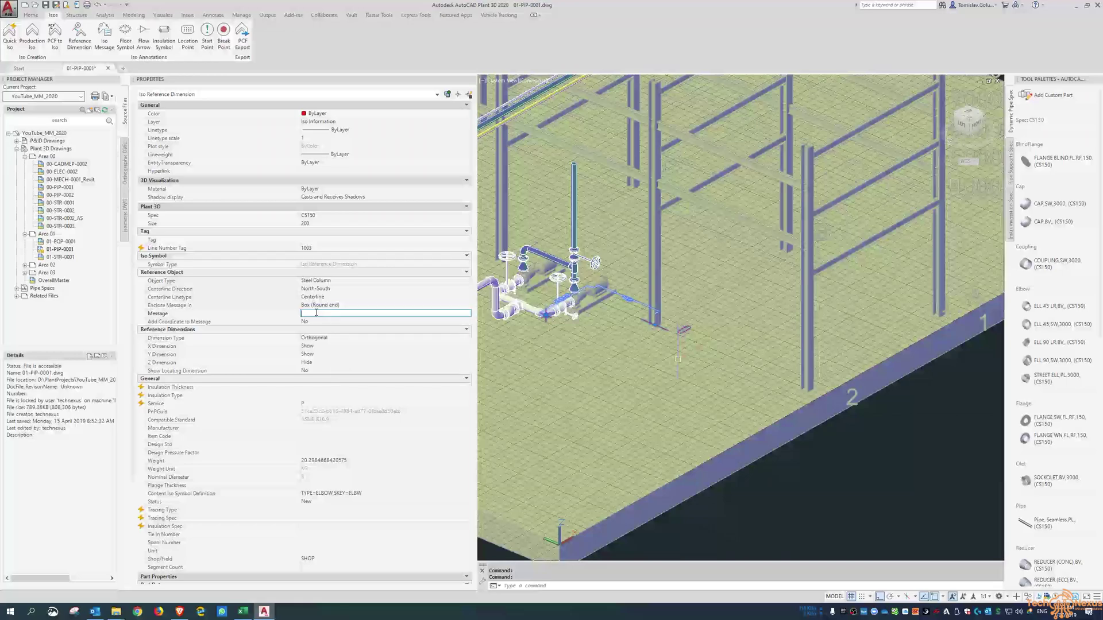
type("Grid")
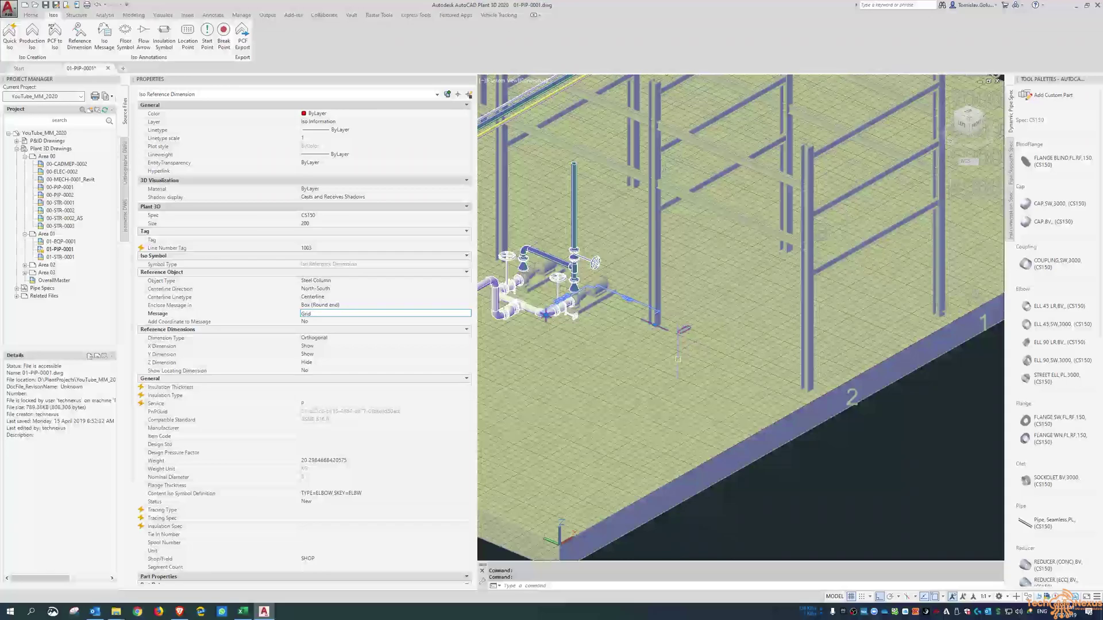
type(" 2B")
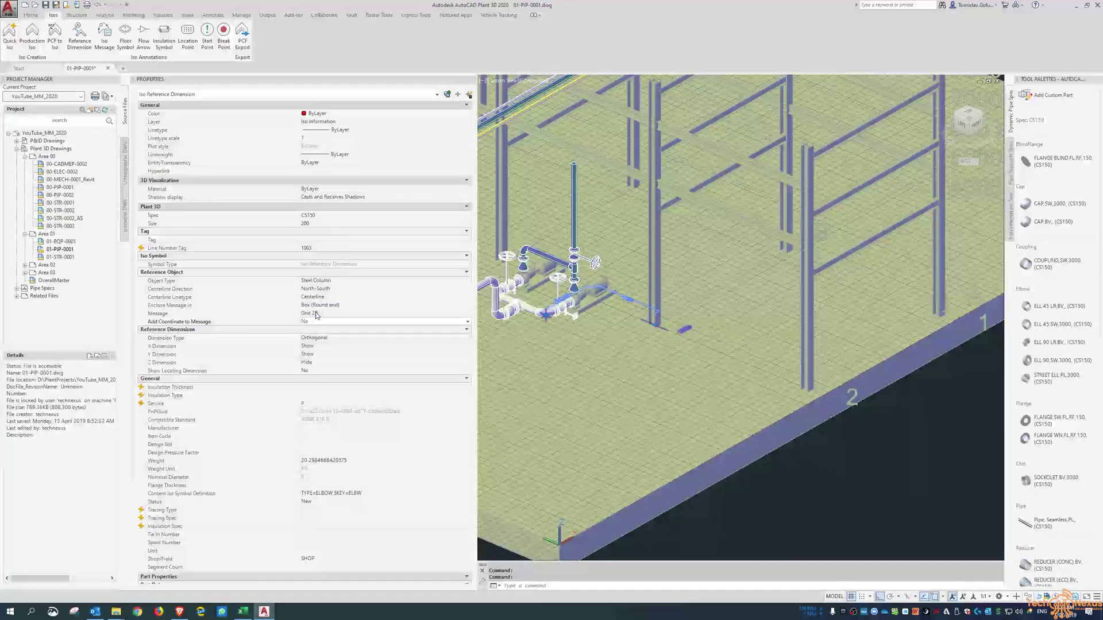
left_click(416, 321)
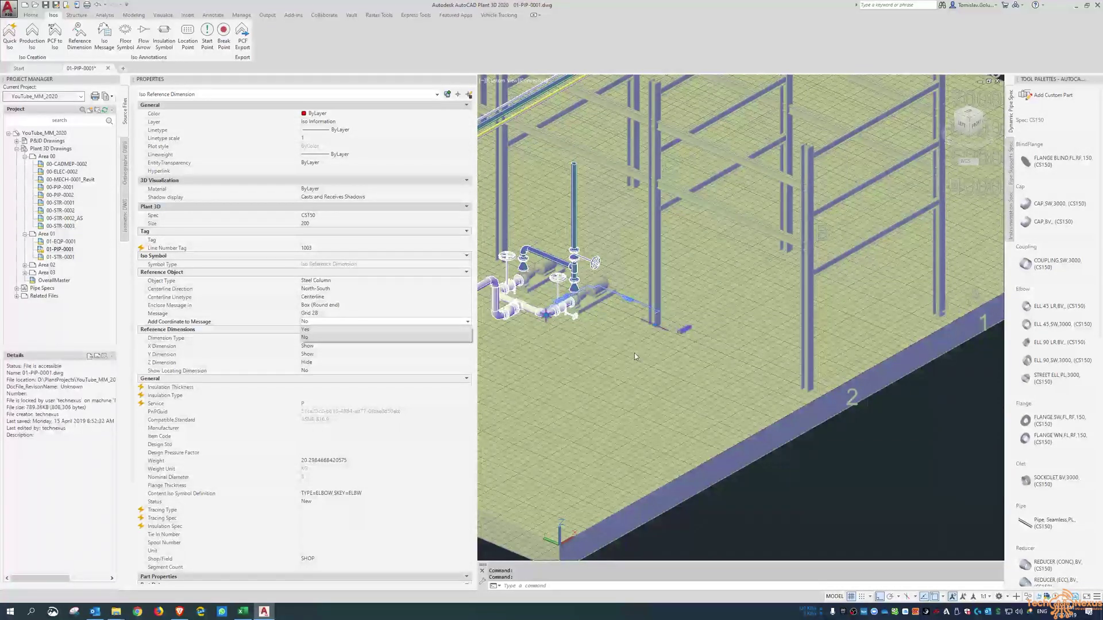
key("Escape")
key("Escape")
scroll(515, 293, "up", 2)
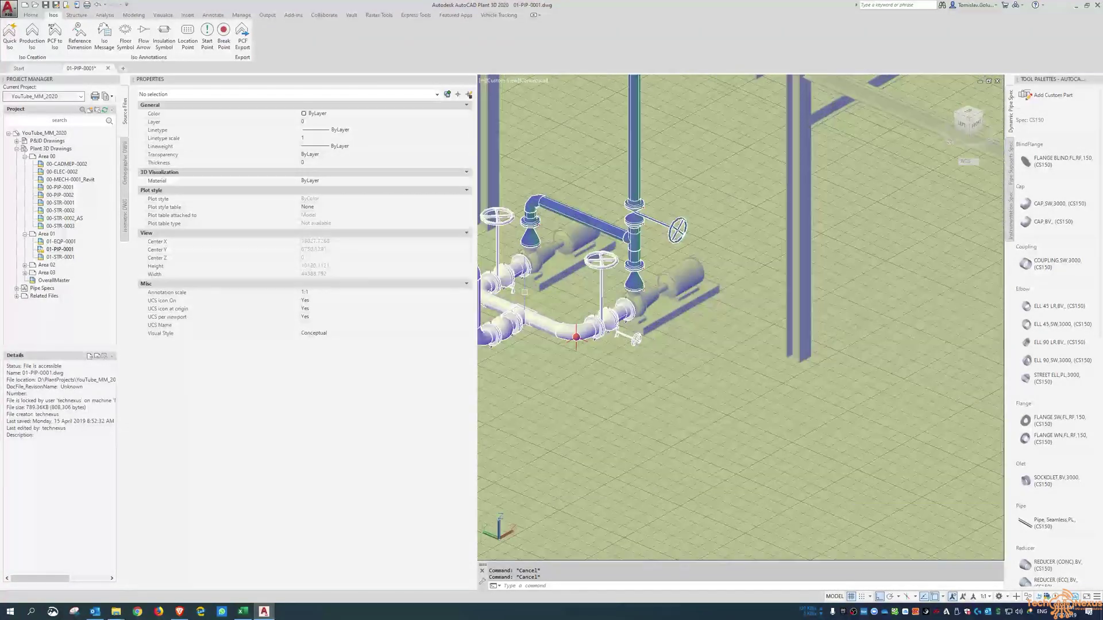
Hide the Properties palette and create a production isometric for line 1003
left_click(472, 80)
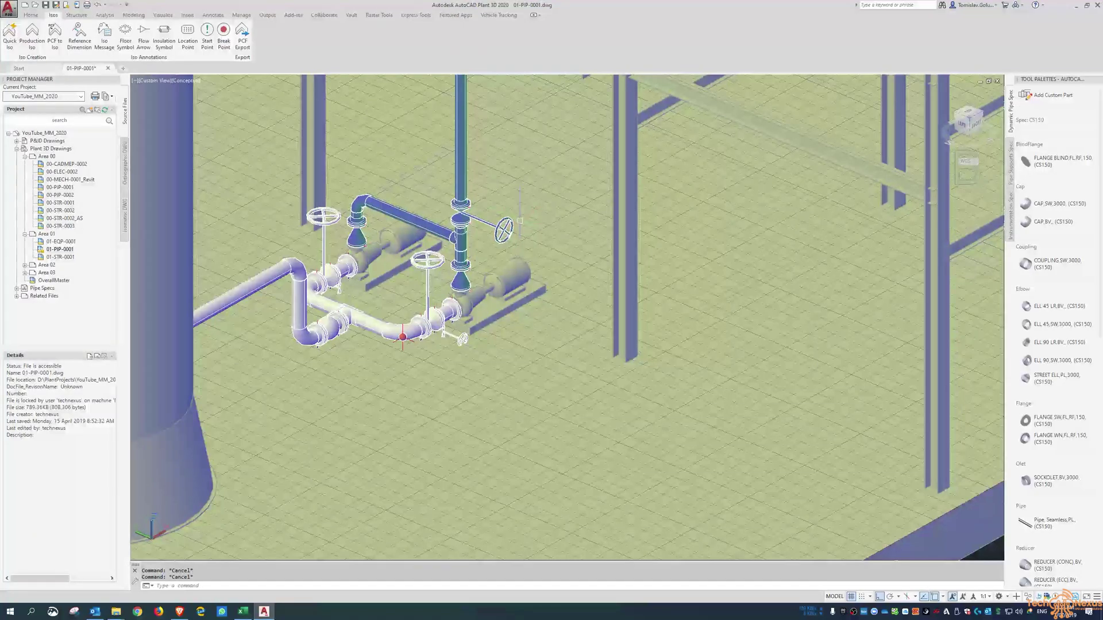
scroll(465, 259, "up", 1)
scroll(465, 259, "up", 1)
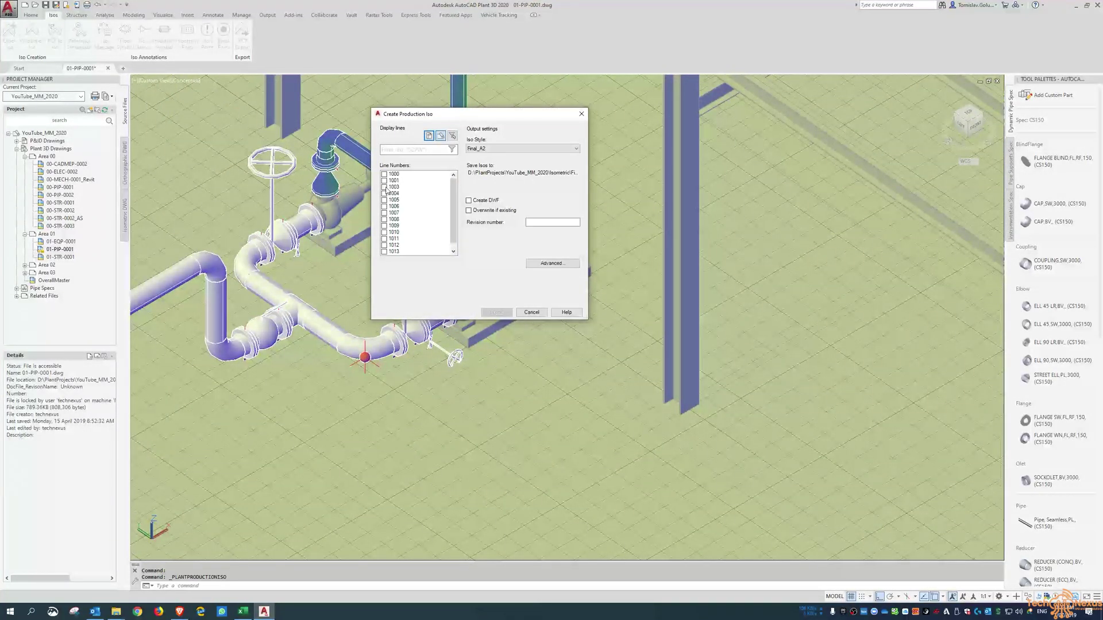
left_click(384, 187)
left_click(498, 312)
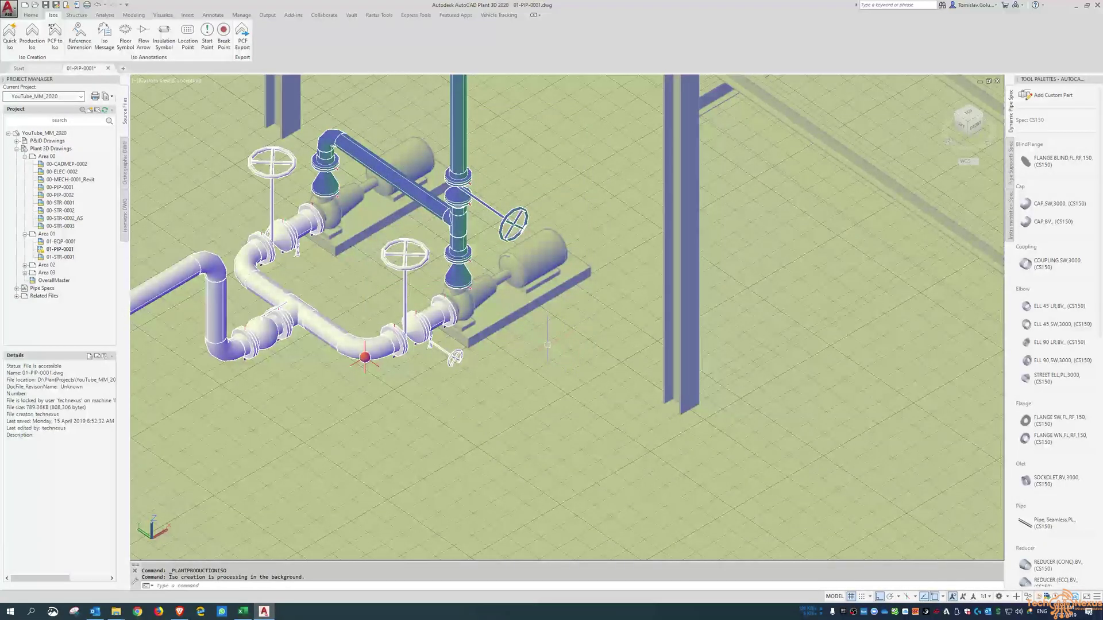
scroll(547, 344, "down", 2)
middle_click_drag(570, 345, 585, 336, "shift")
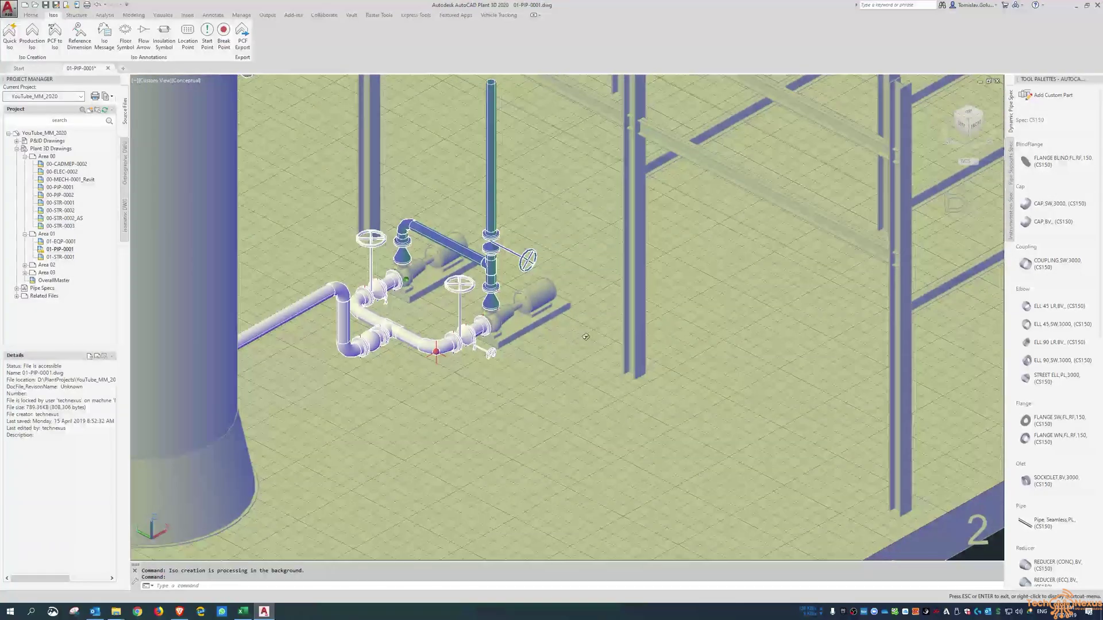
scroll(508, 355, "up", 2)
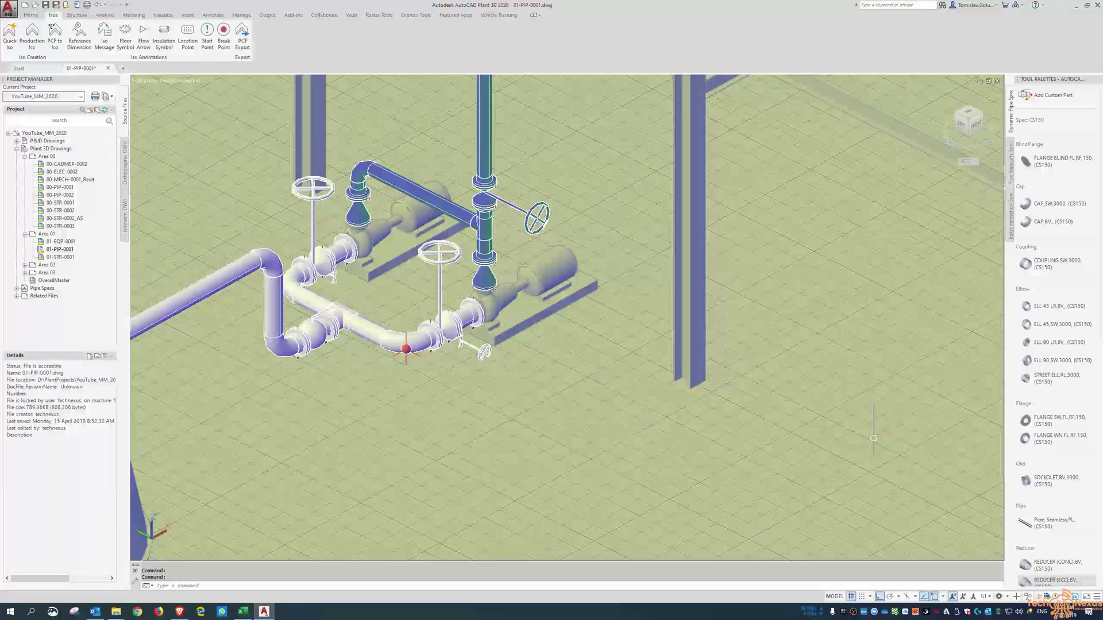
scroll(663, 395, "down", 2)
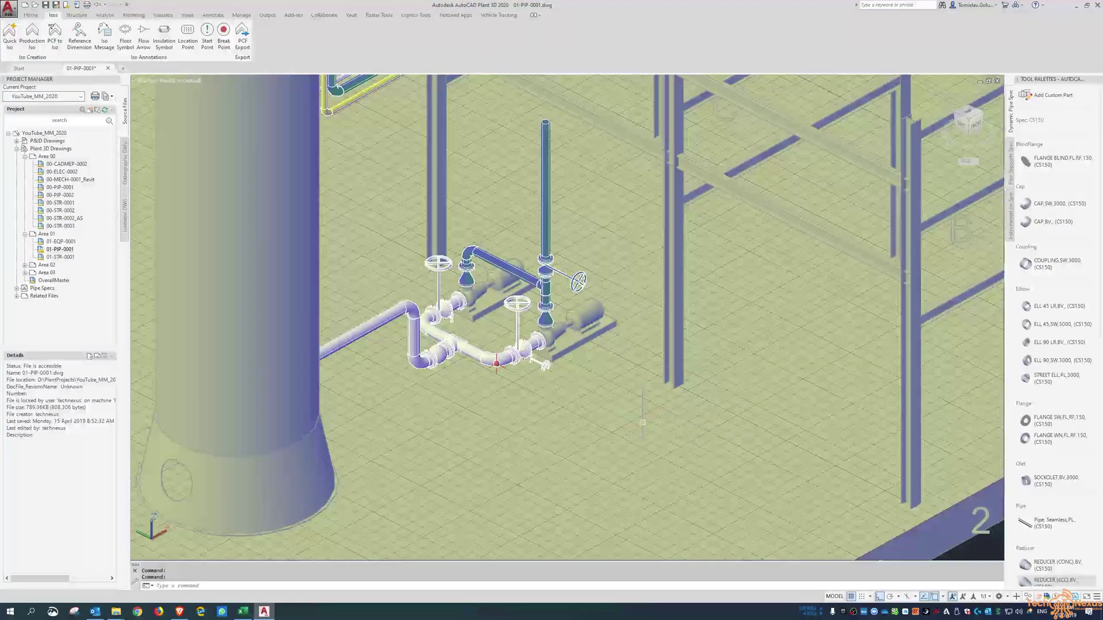
middle_click_drag(669, 418, 732, 435, "shift")
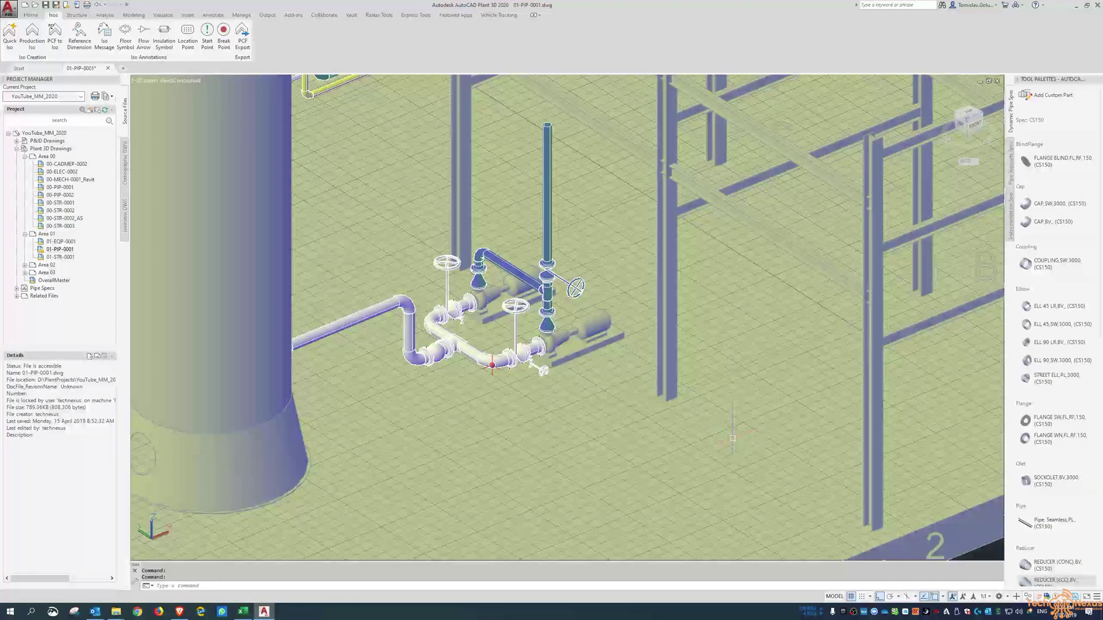
Open isometric sheet 1003-2 from the Isometric Creation Complete results
middle_click_drag(667, 420, 711, 392, "shift")
key("Escape")
key("Escape")
left_click(980, 580)
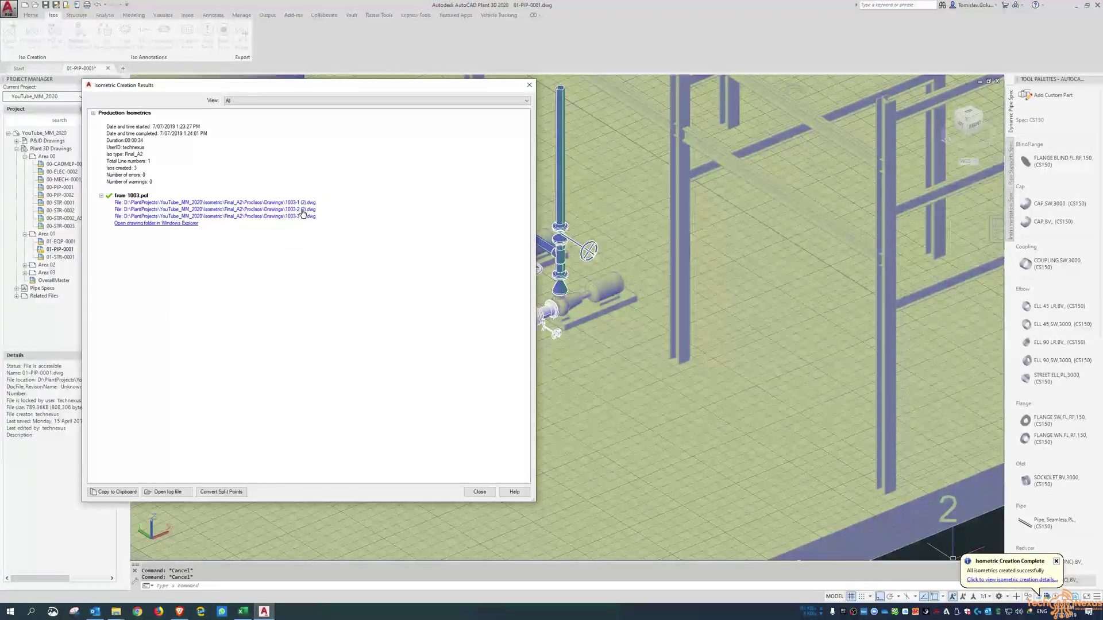
left_click(302, 209)
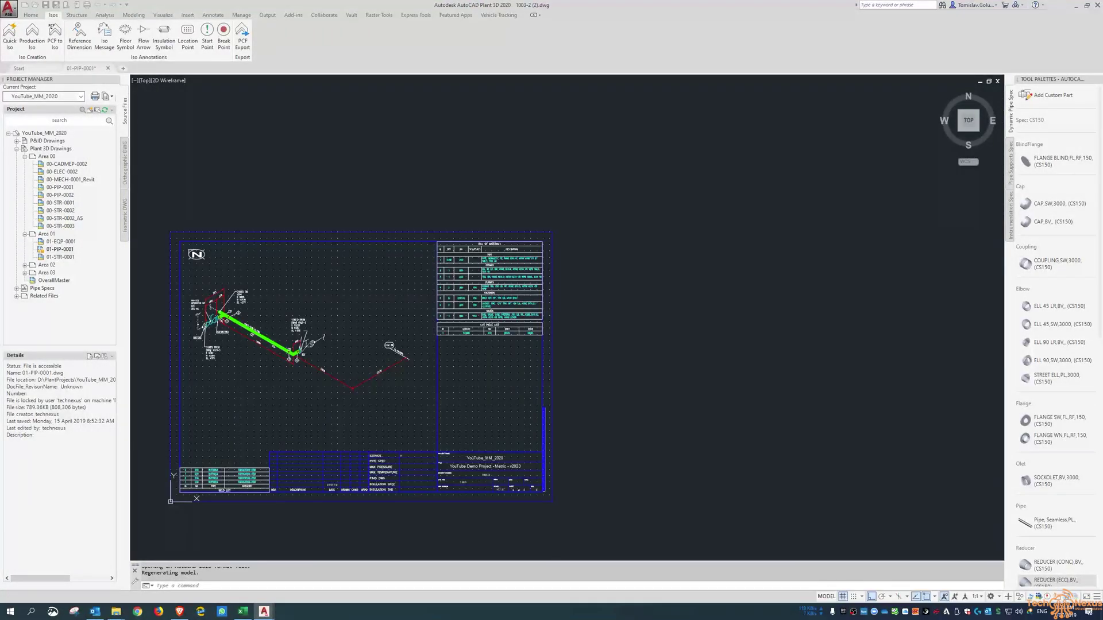
scroll(285, 371, "up", 2)
scroll(284, 371, "up", 3)
scroll(581, 275, "up", 3)
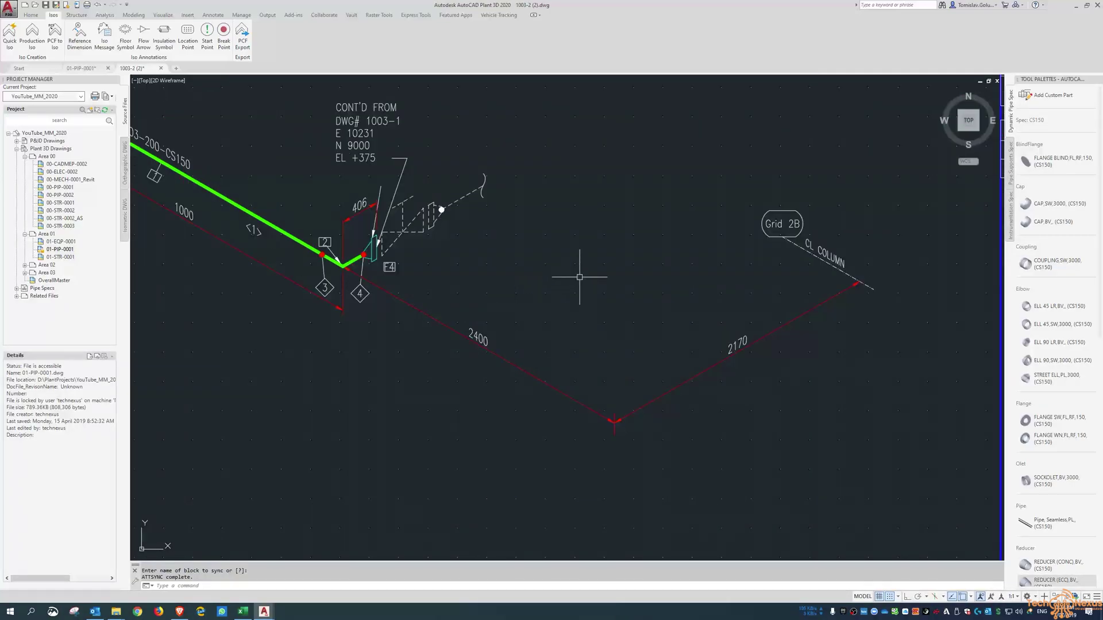
Review the Grid 2B dimension on the 1003 isometric, then close the drawing without saving
middle_click_drag(581, 275, 557, 295)
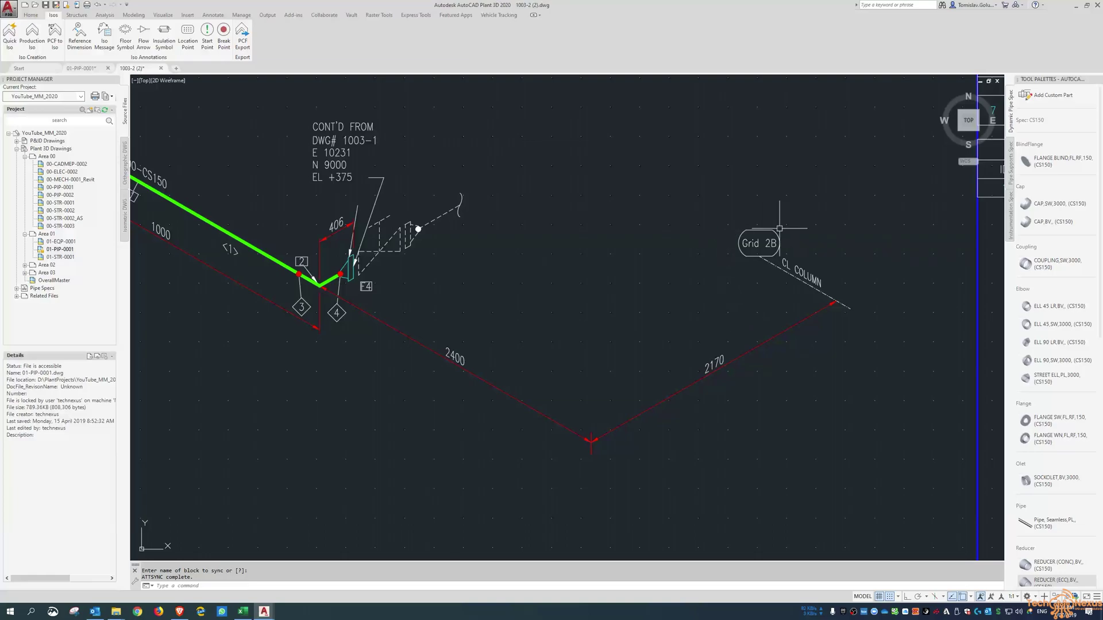
left_click(165, 70)
key("Escape")
scroll(438, 220, "down", 3)
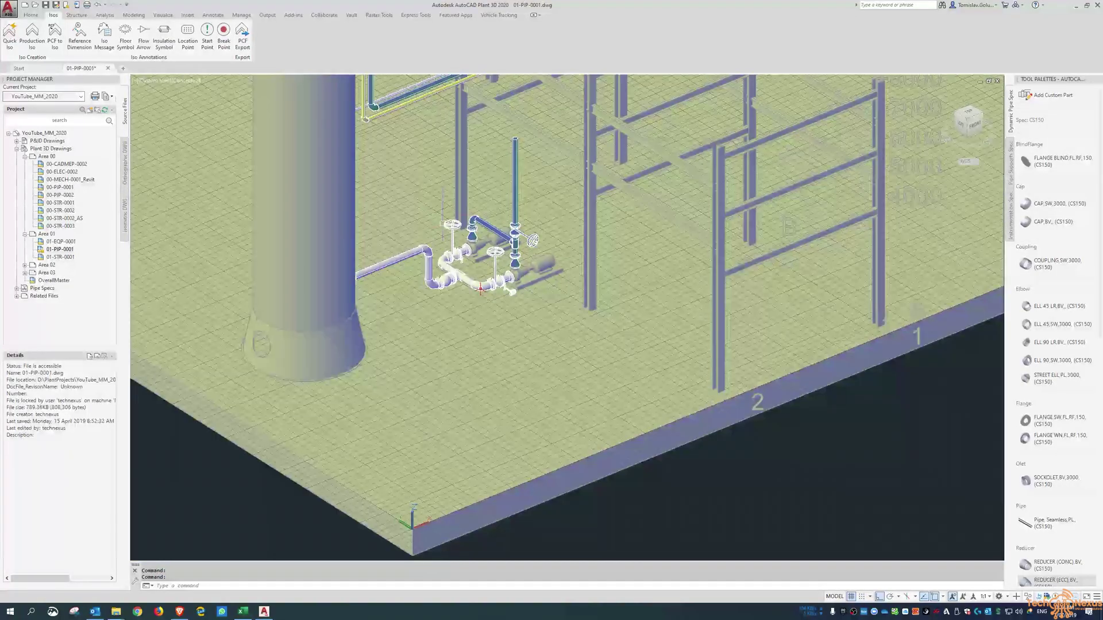
Place a reference dimension from a pipe node to the centre of the vessel base
middle_click_drag(438, 220, 449, 272, "shift")
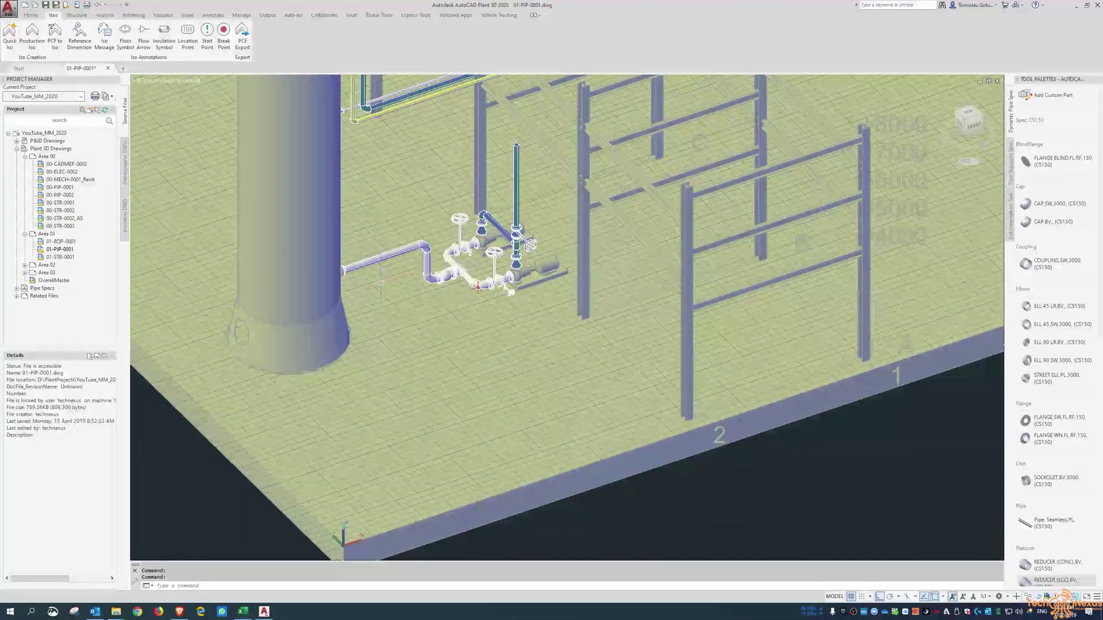
scroll(376, 269, "up", 2)
scroll(377, 269, "up", 1)
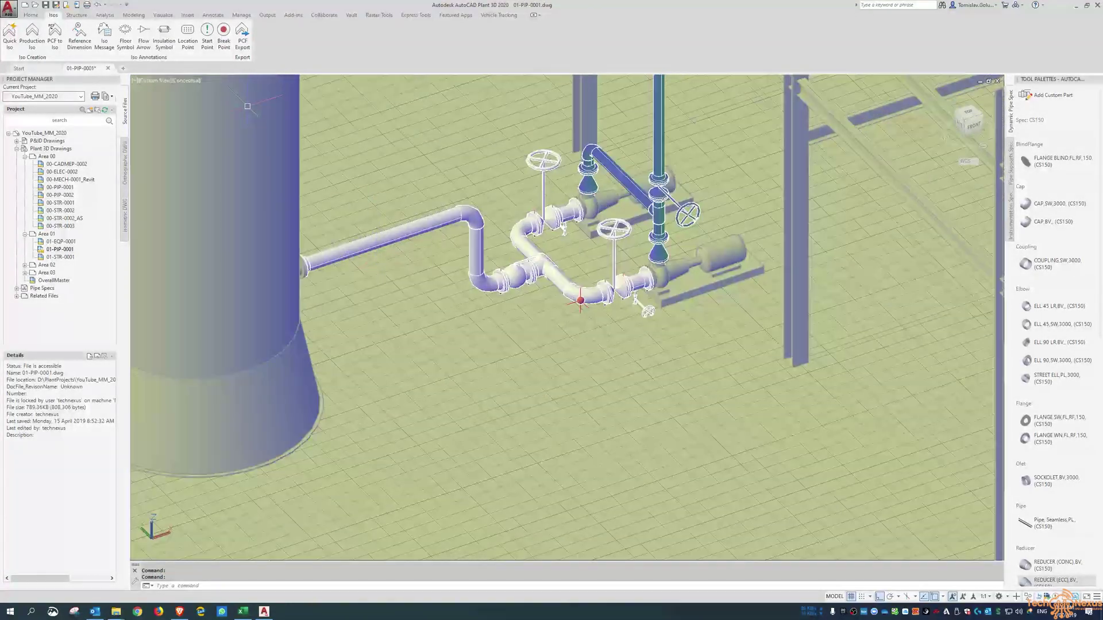
left_click(80, 39)
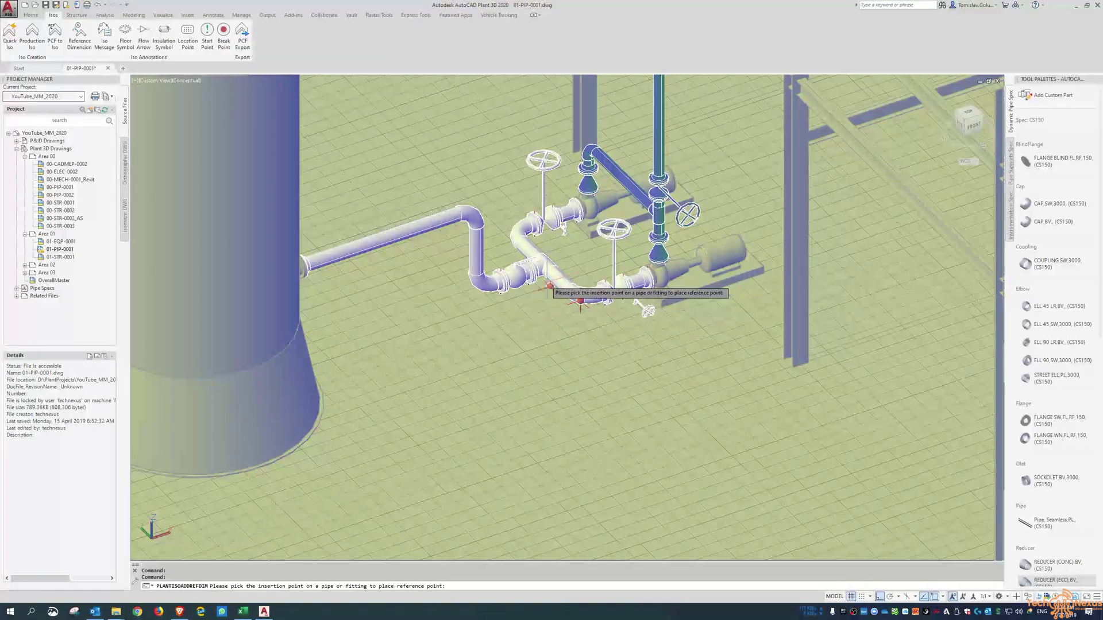
scroll(492, 187, "up", 4)
right_click(496, 201, "shift")
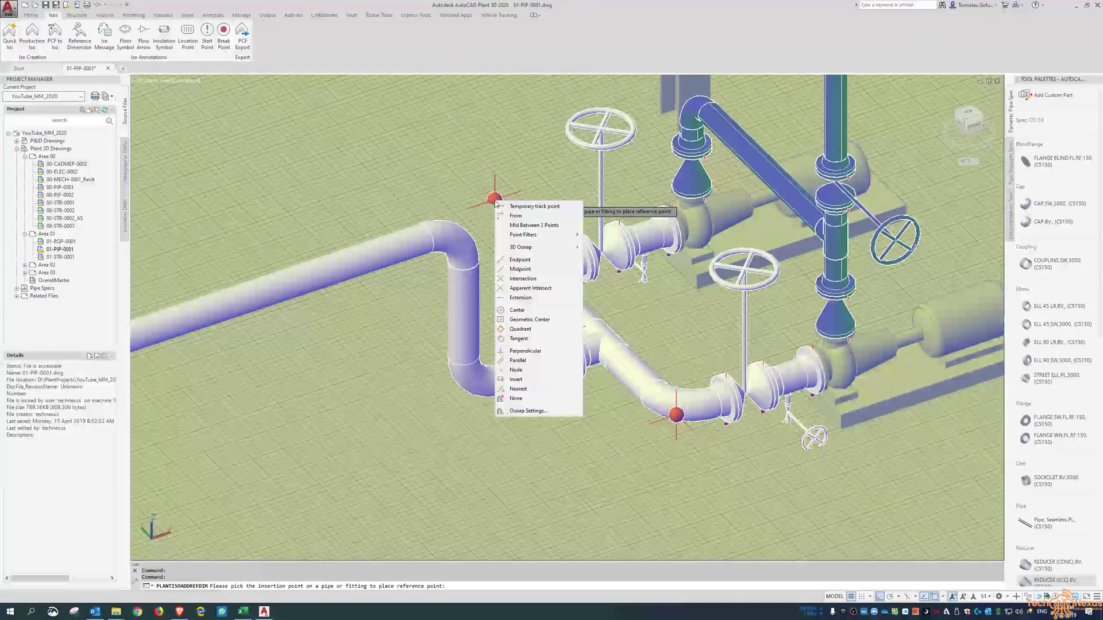
left_click(535, 370)
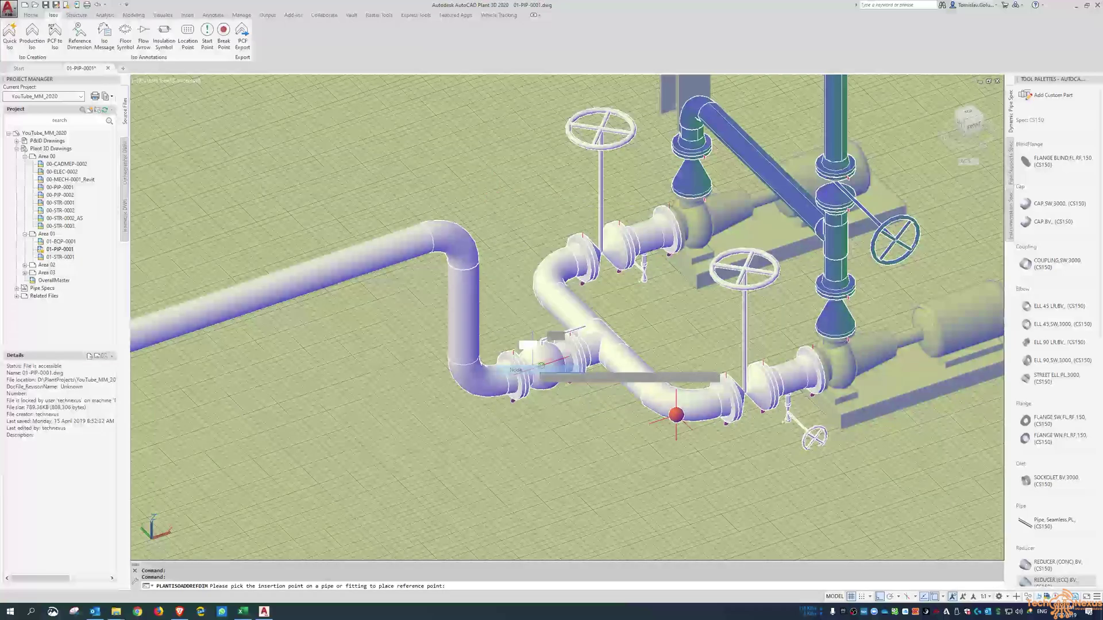
scroll(551, 235, "down", 4)
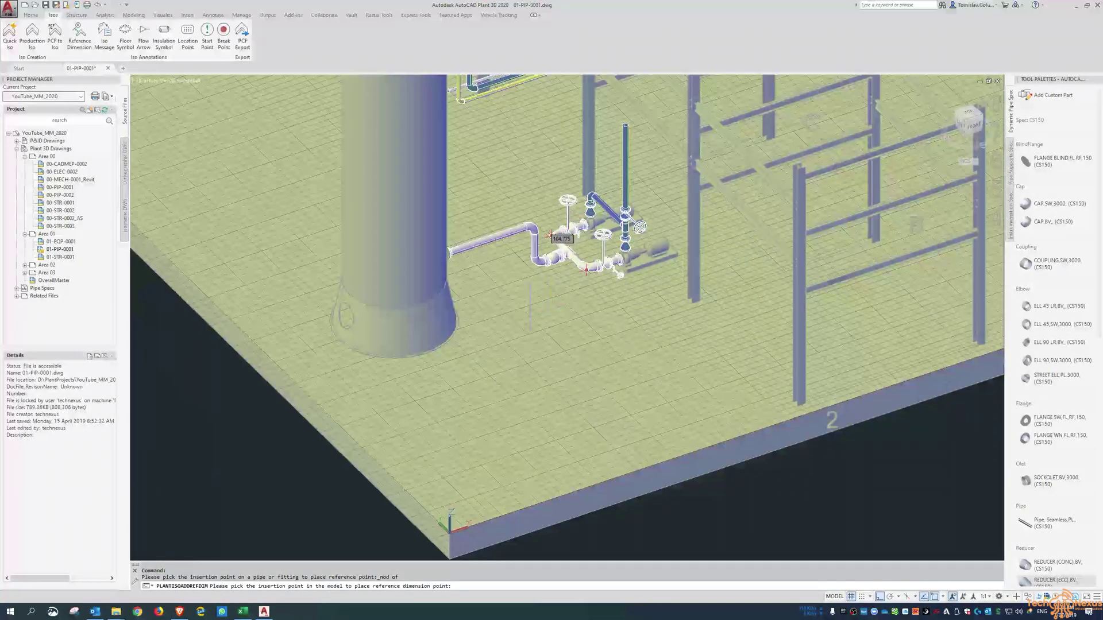
type("c")
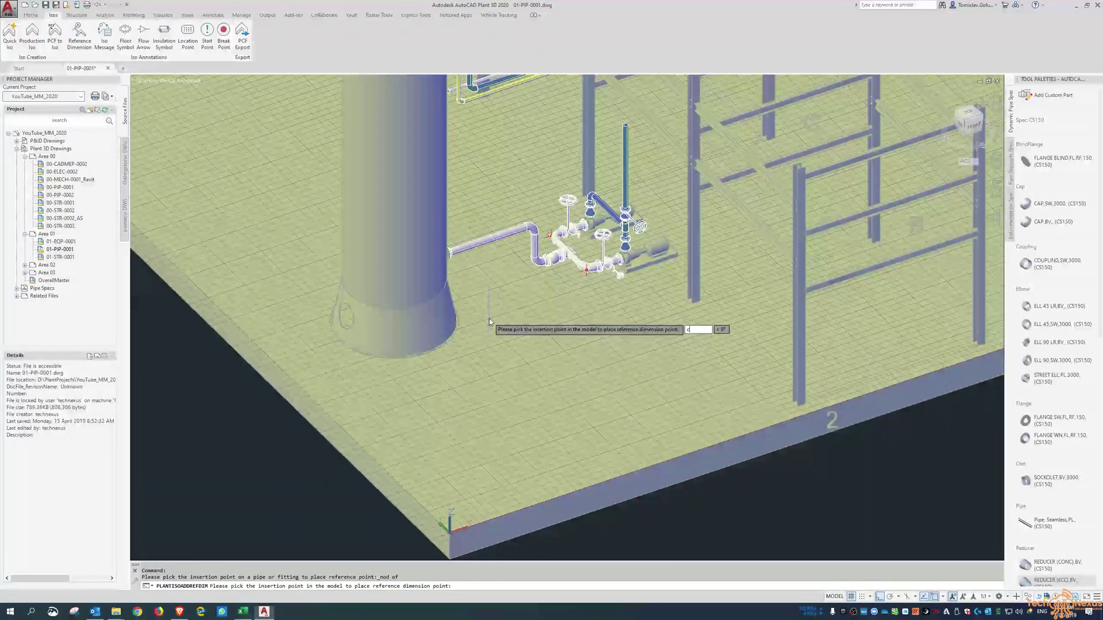
type("ence dimension point:cen")
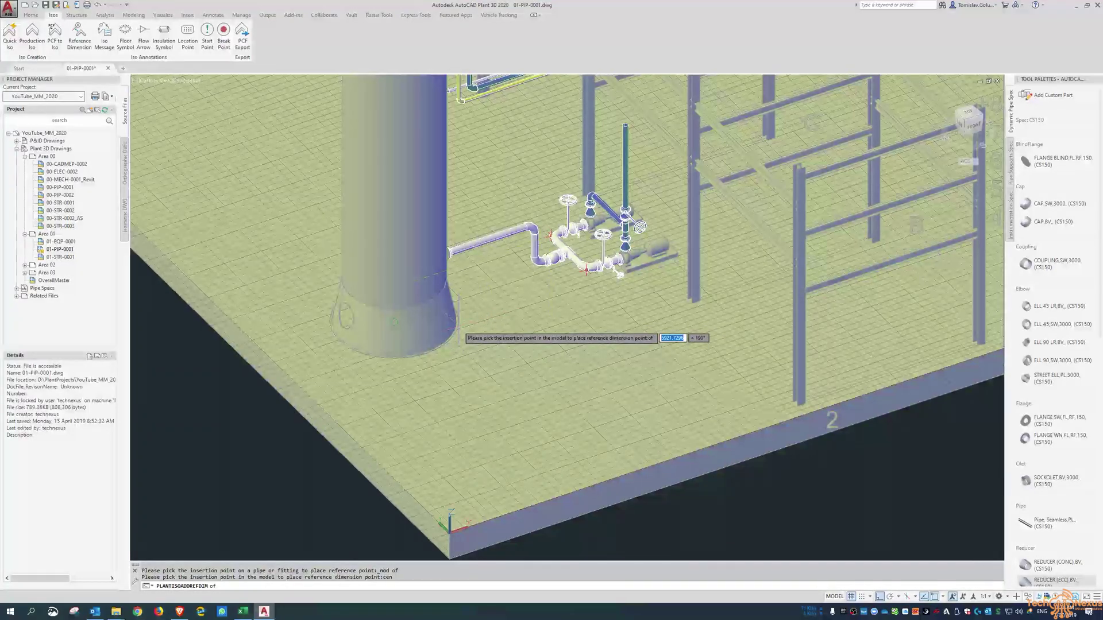
key("Return")
left_click(344, 317)
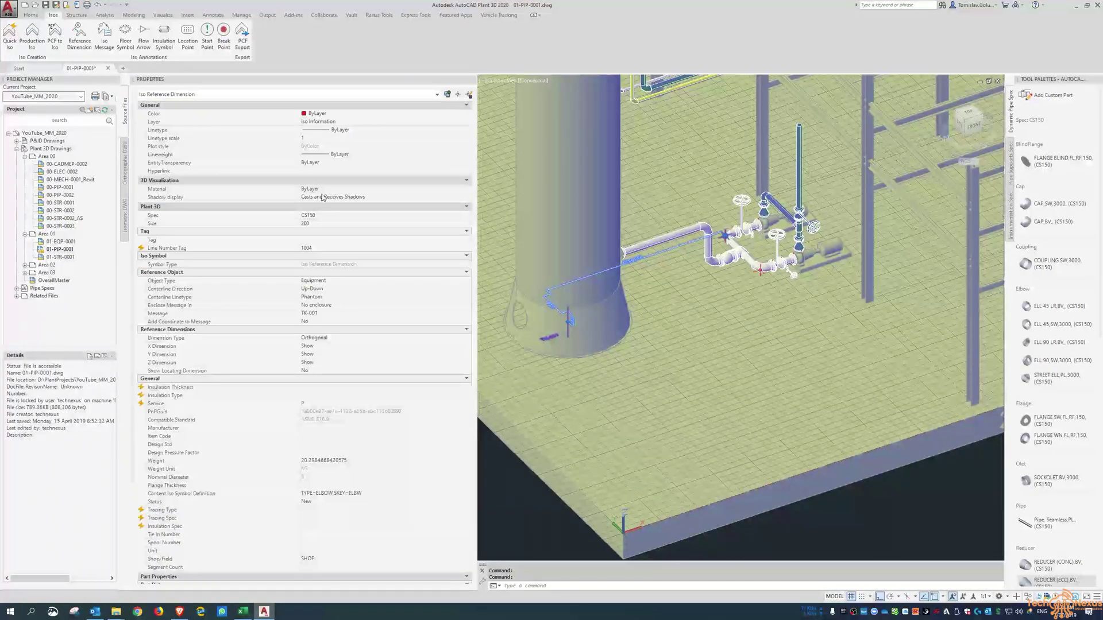
Keep the object type as Equipment and change the centerline linetype from Phantom to Centerline
left_click(343, 282)
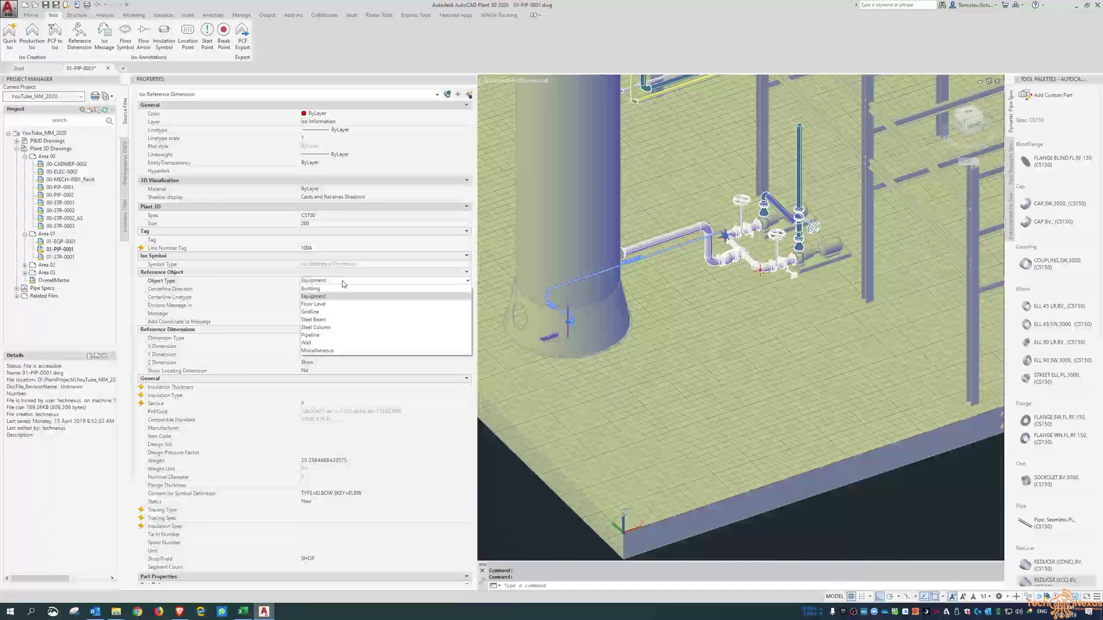
left_click(331, 282)
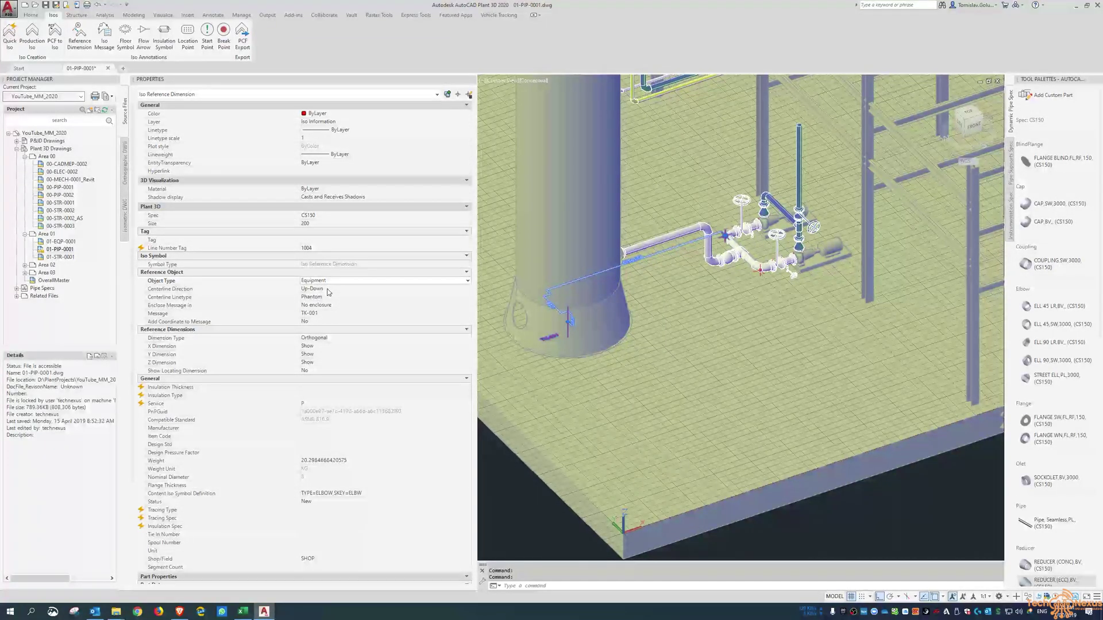
left_click(327, 299)
left_click(339, 323)
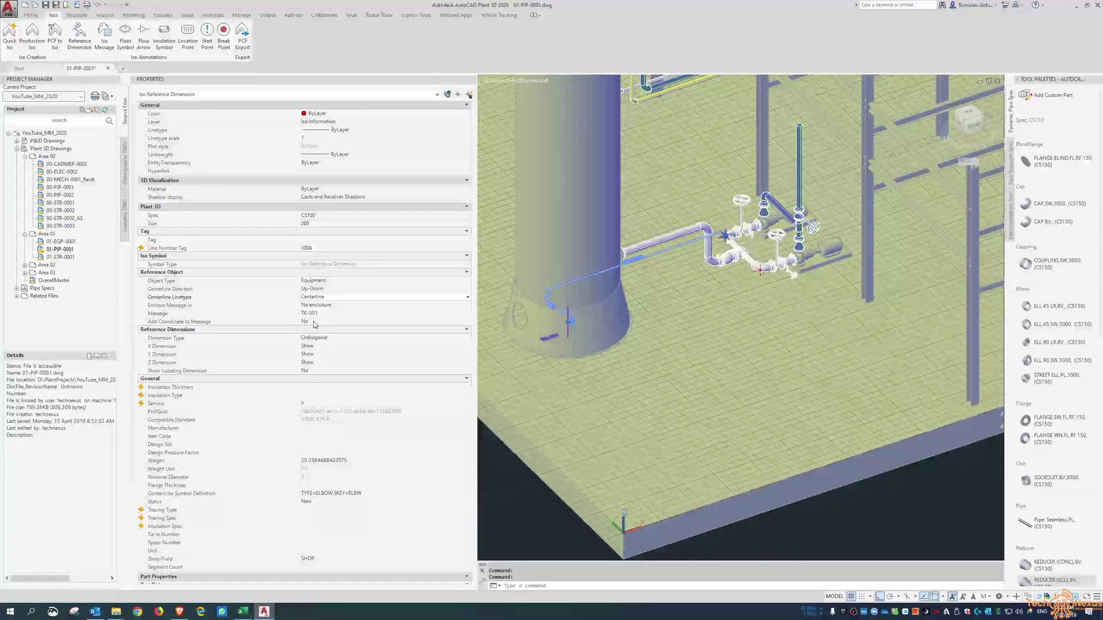
Create the production isometric for line 1004 and open the generated drawing from the results
left_click(472, 79)
scroll(599, 270, "down", 3)
key("Escape")
key("Escape")
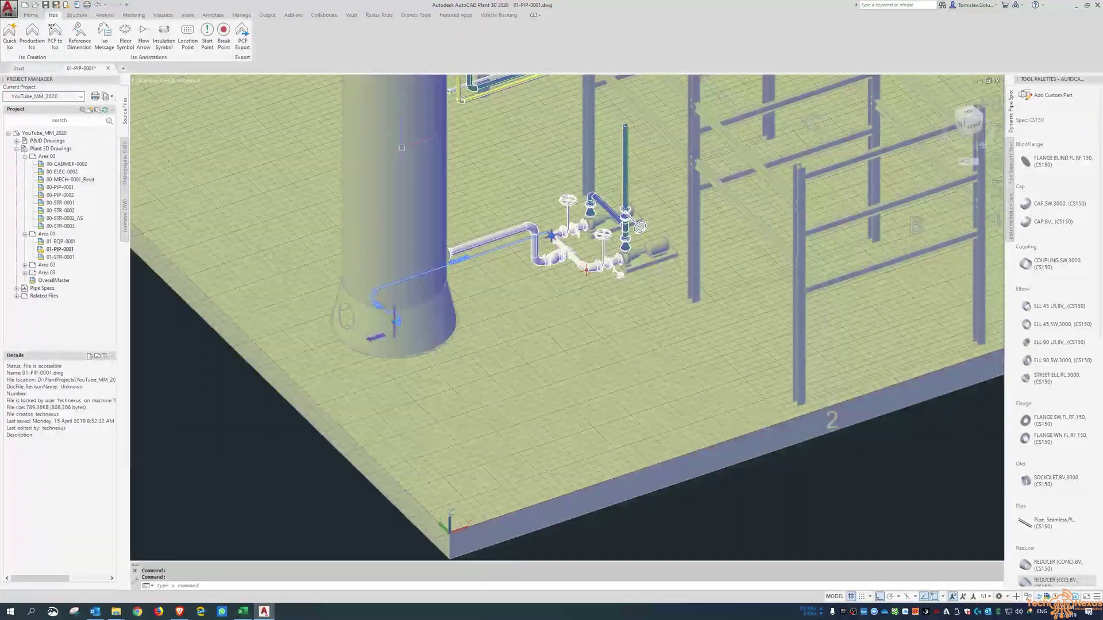
left_click(31, 38)
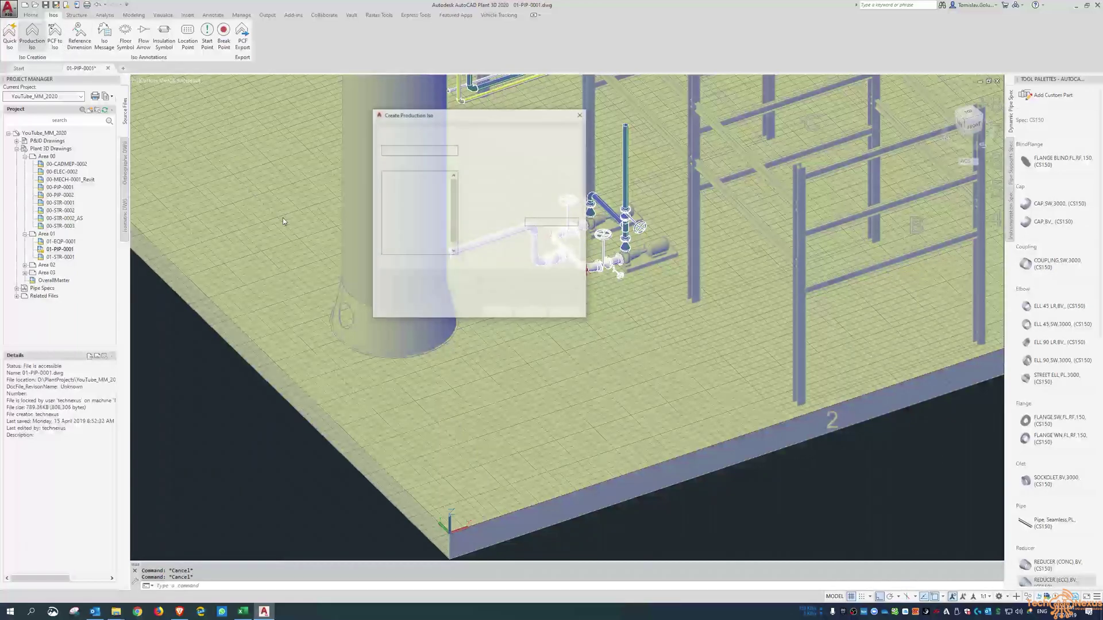
left_click(384, 194)
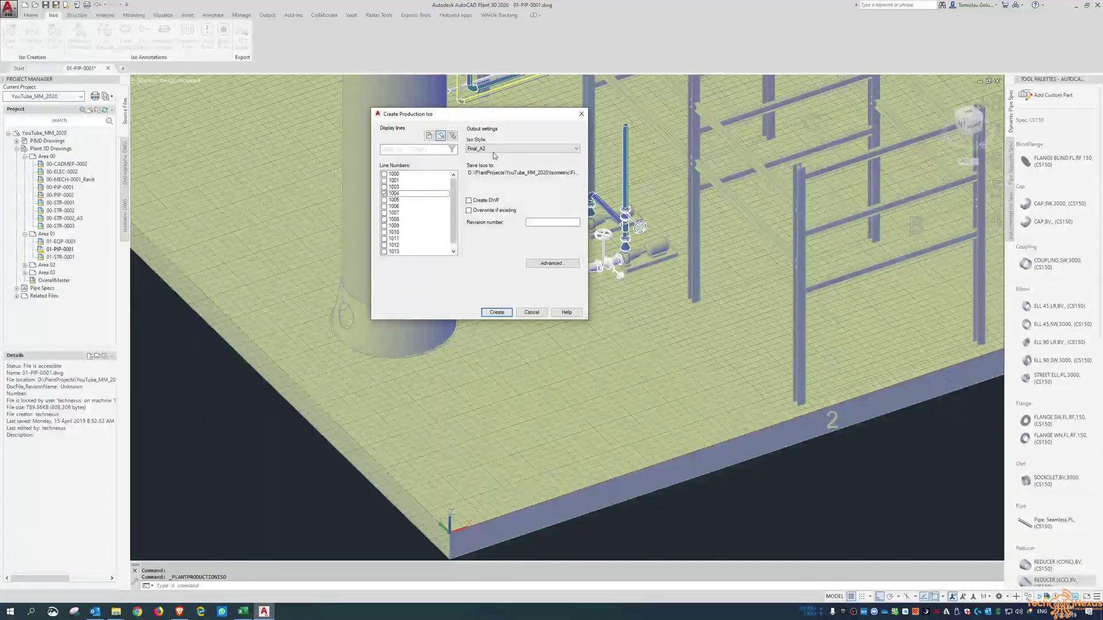
left_click(496, 312)
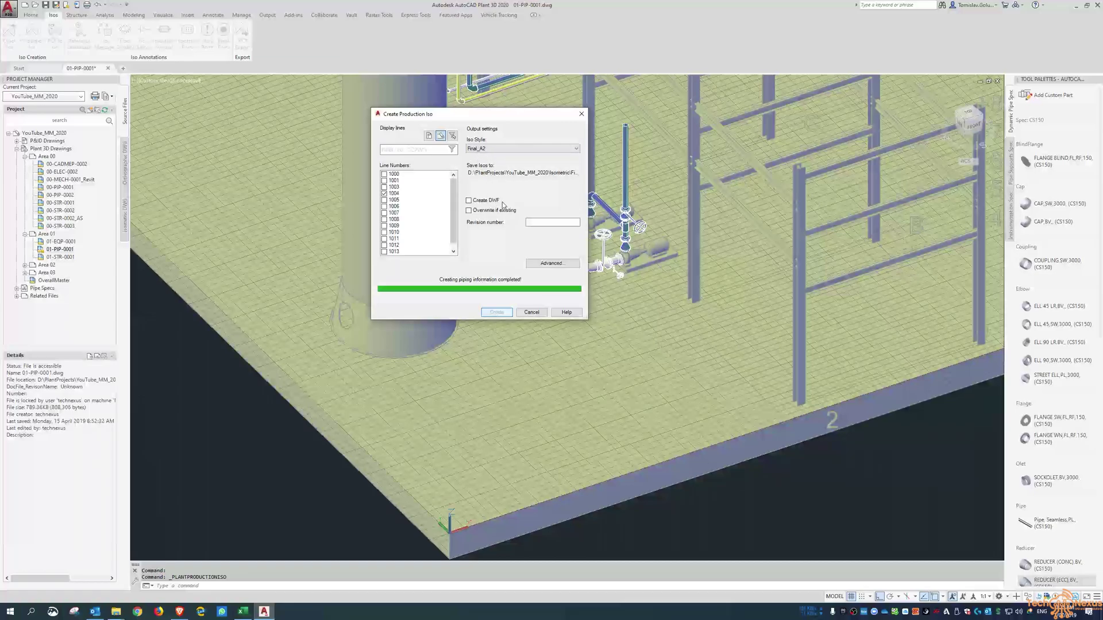
scroll(518, 207, "up", 1)
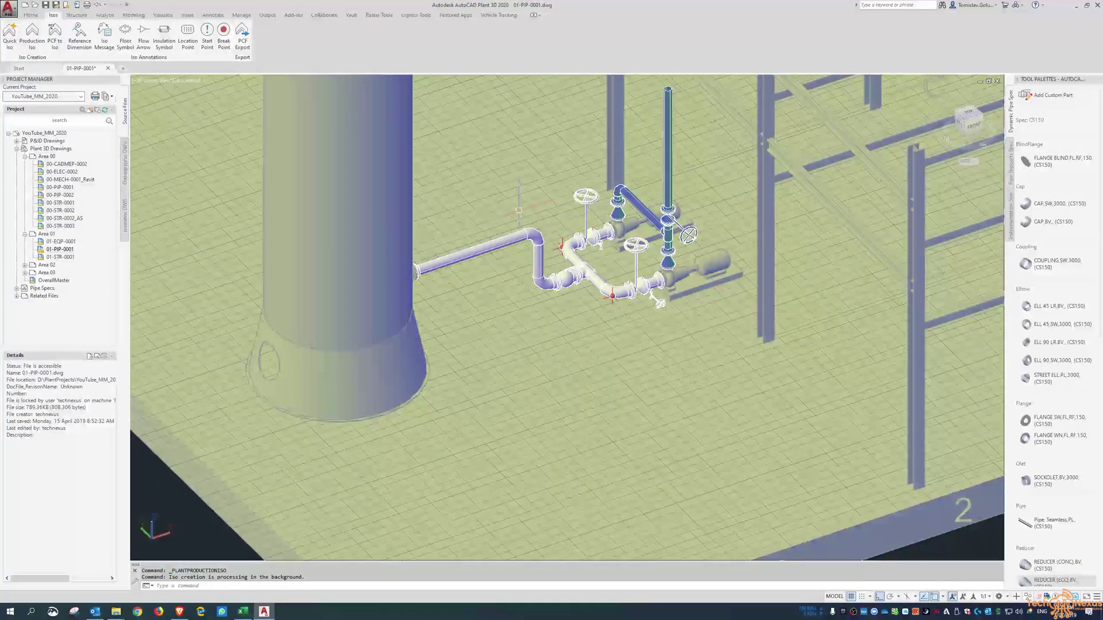
scroll(518, 208, "up", 1)
scroll(518, 207, "up", 1)
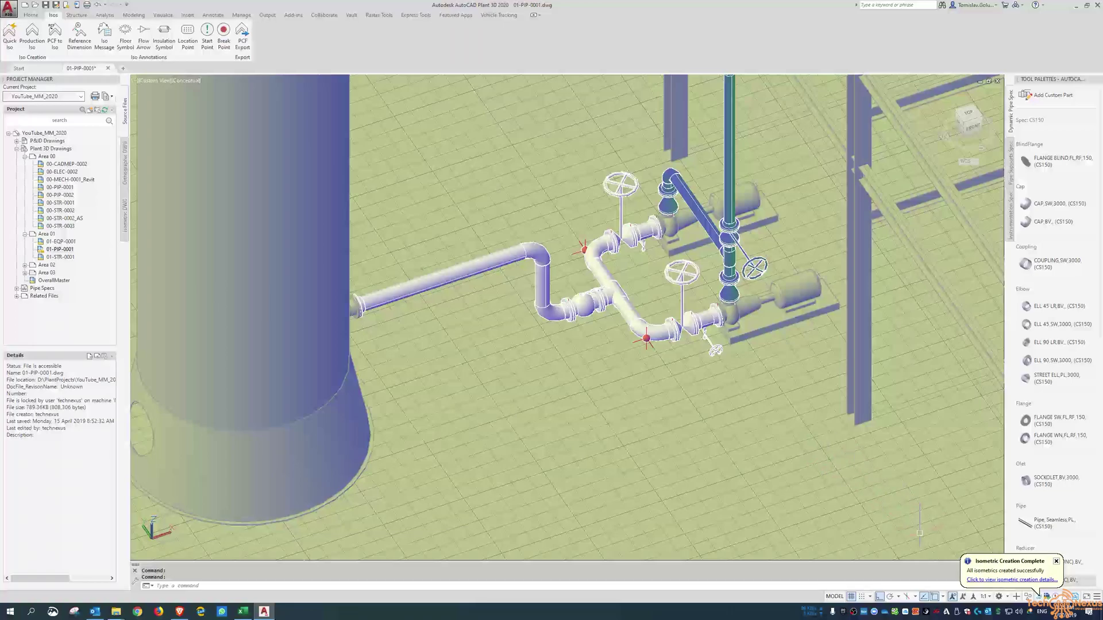
left_click(984, 581)
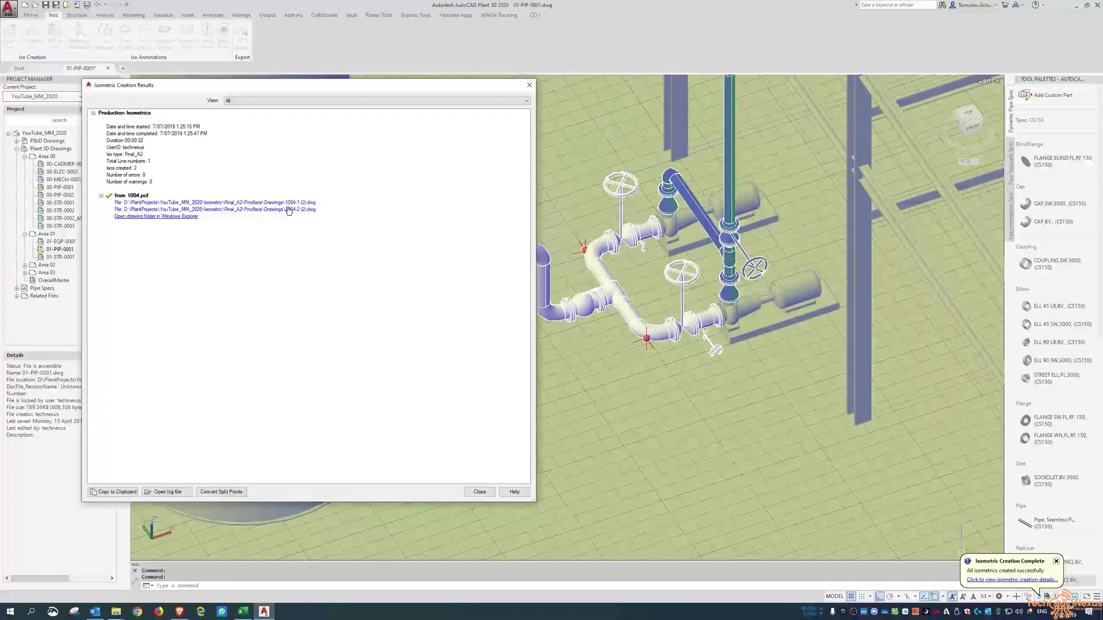
left_click(287, 210)
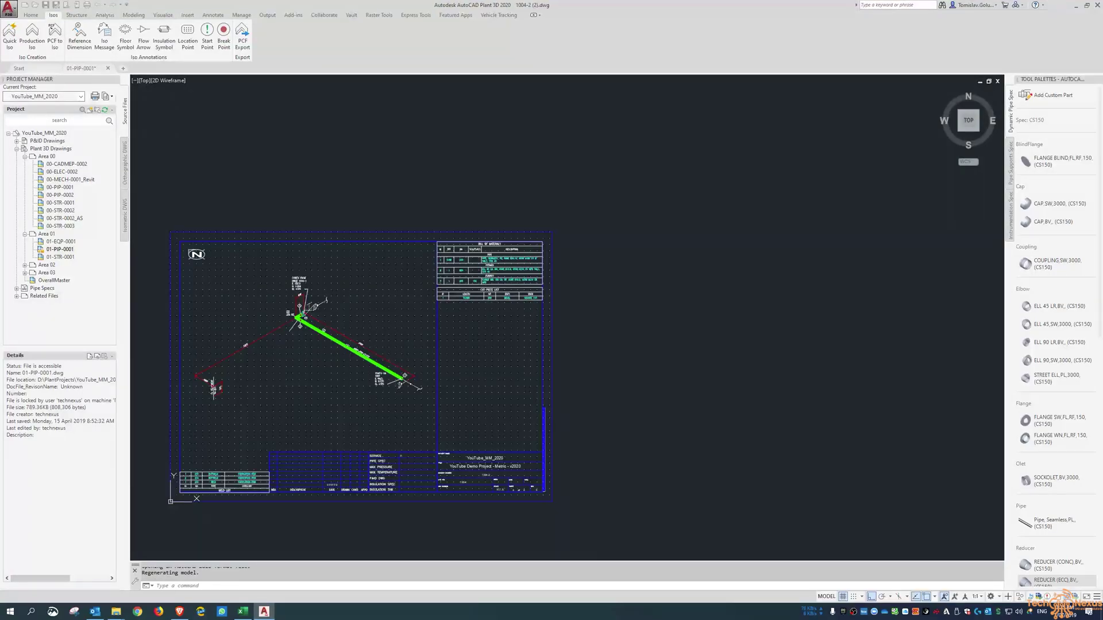
scroll(307, 335, "up", 1)
scroll(365, 301, "up", 2)
scroll(365, 296, "up", 1)
scroll(347, 264, "up", 1)
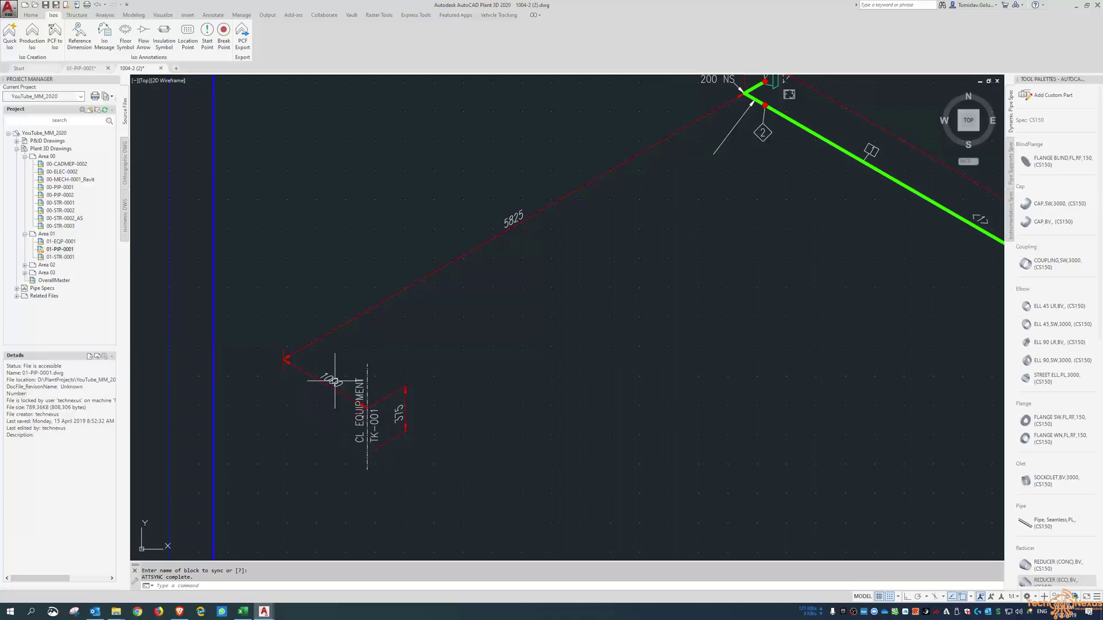
scroll(357, 423, "down", 2)
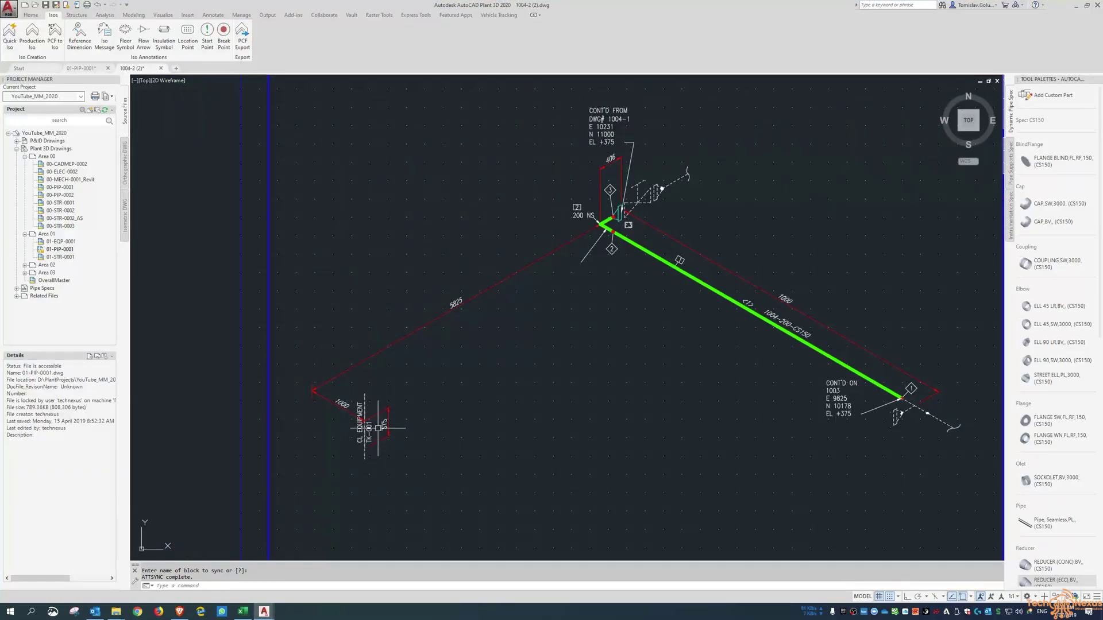
scroll(359, 423, "down", 2)
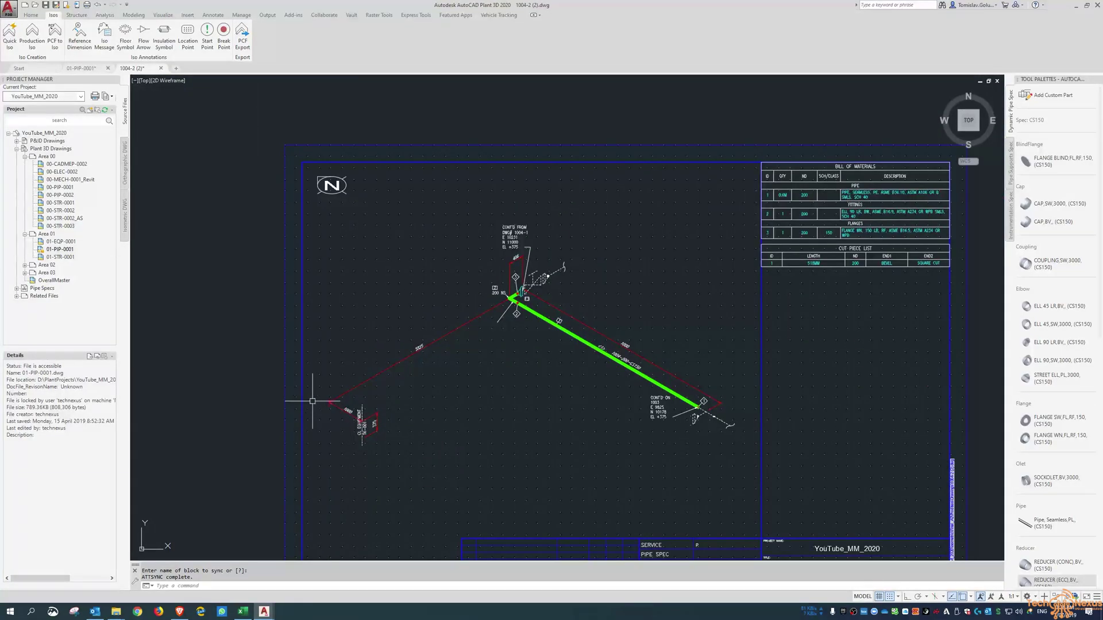
scroll(359, 405, "up", 2)
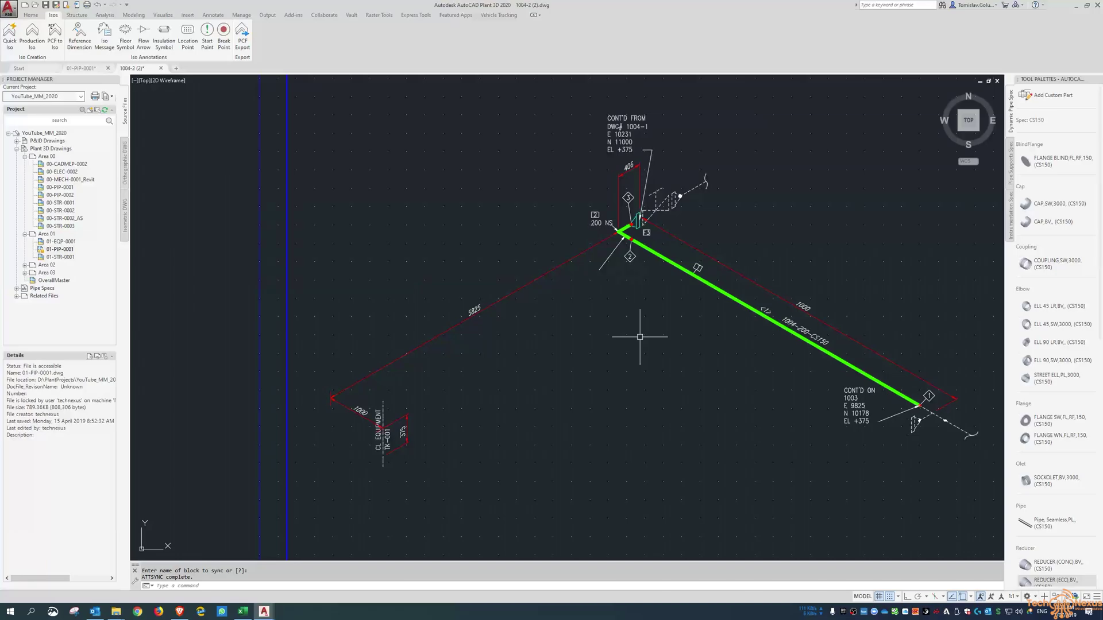
Close the 1004-2 (2) isometric drawing, answering the save prompt
left_click(142, 68)
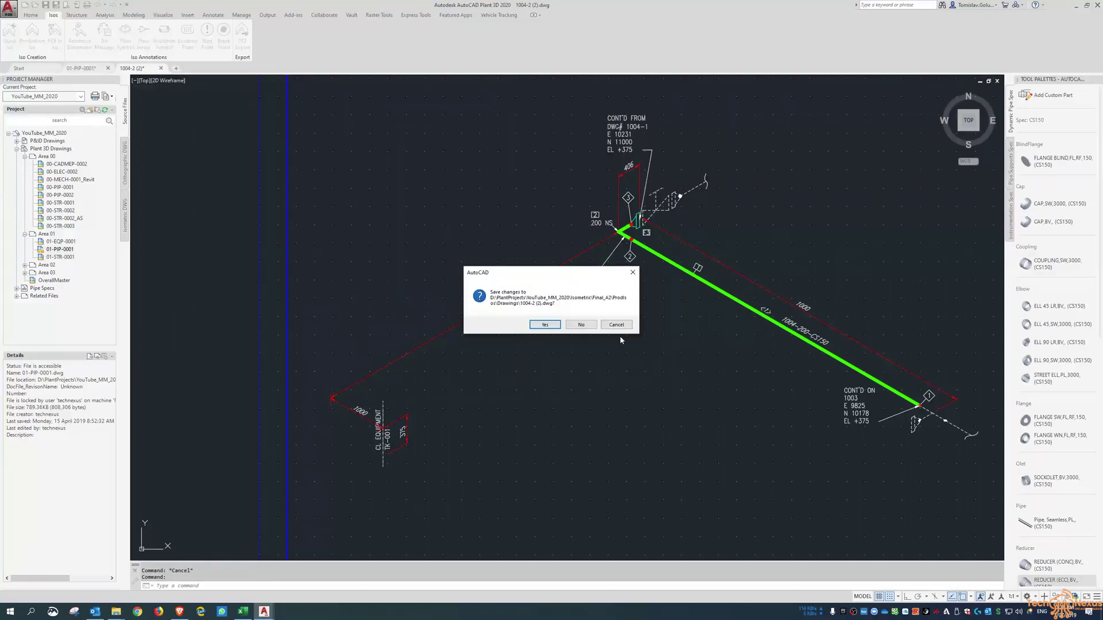
left_click(595, 325)
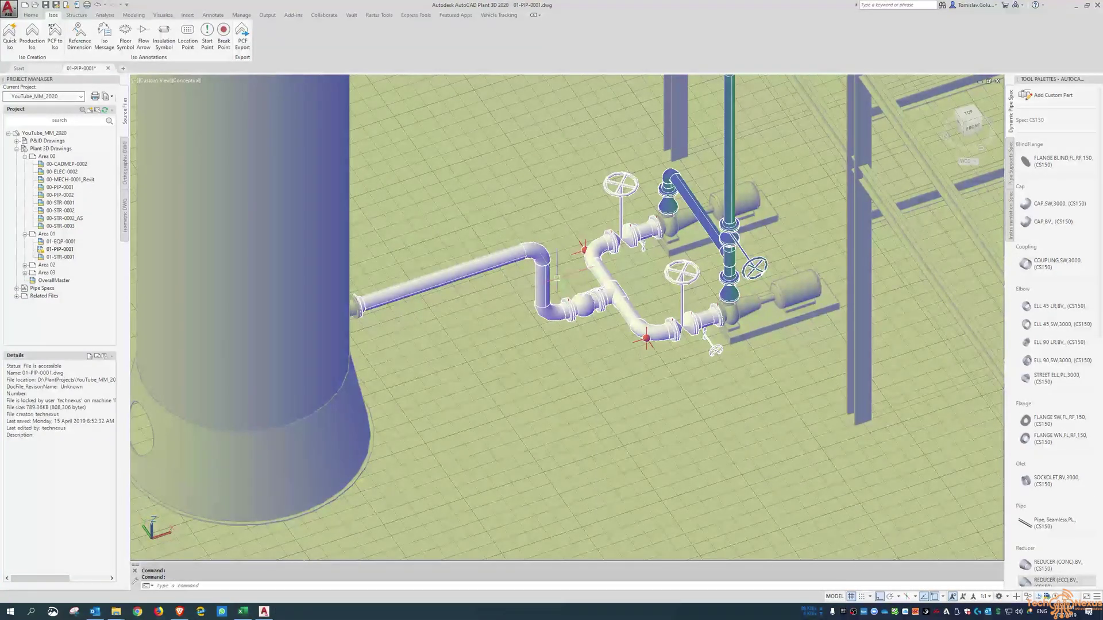
Inspect the reference dimension's properties, close the palette, and reframe the view on the pipework
middle_click_drag(473, 167, 473, 168)
key("Escape")
key("Escape")
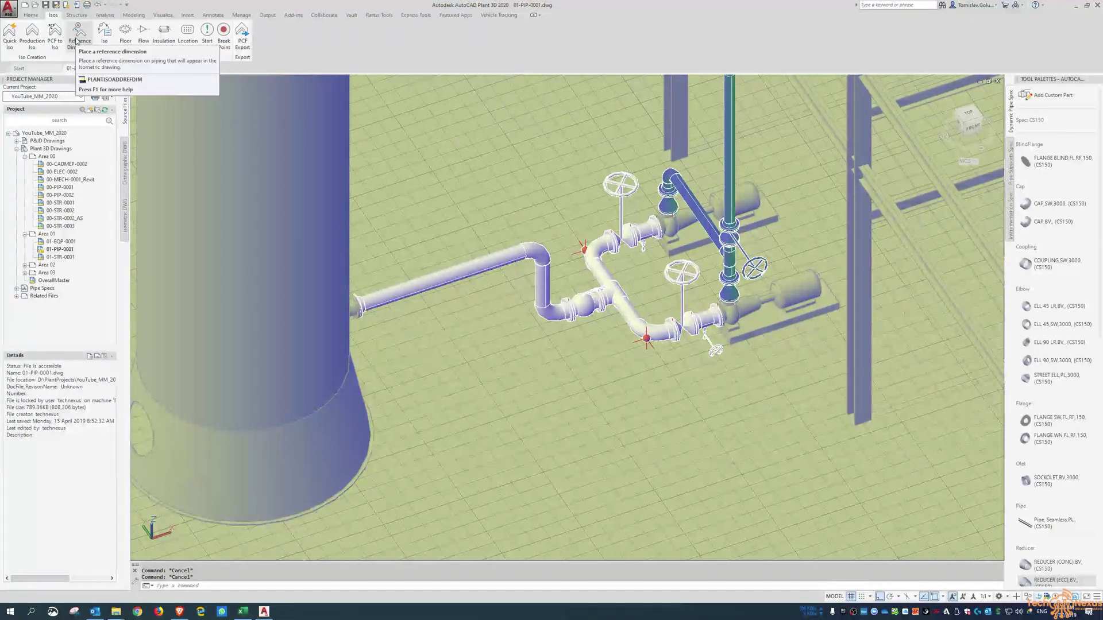
scroll(586, 262, "up", 3)
double_click(622, 283)
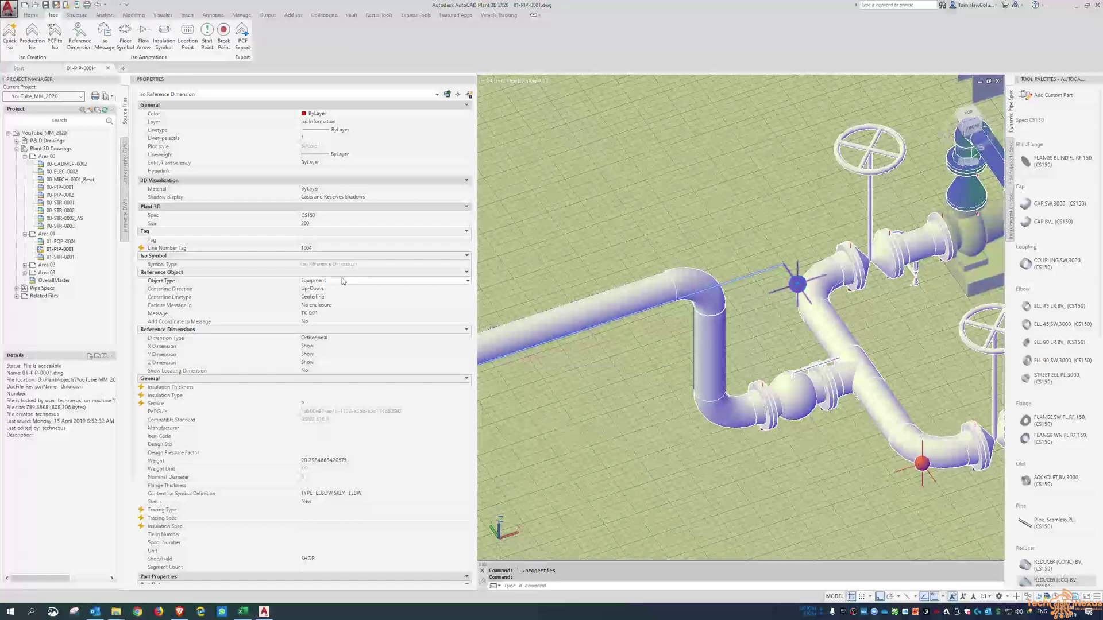
left_click(473, 80)
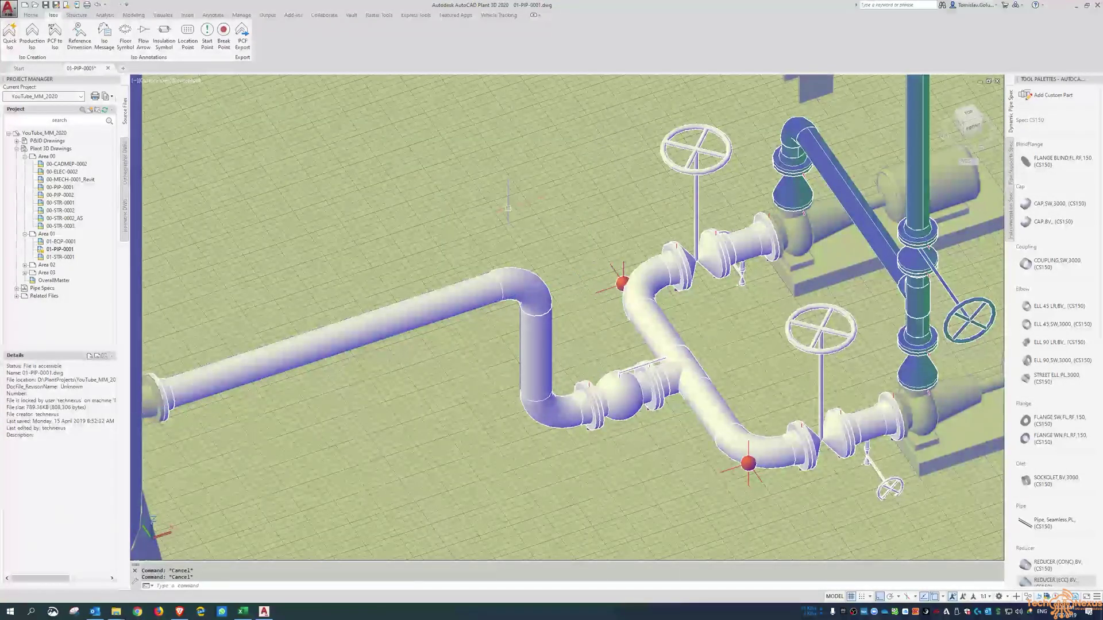
scroll(508, 207, "down", 2)
scroll(508, 207, "down", 1)
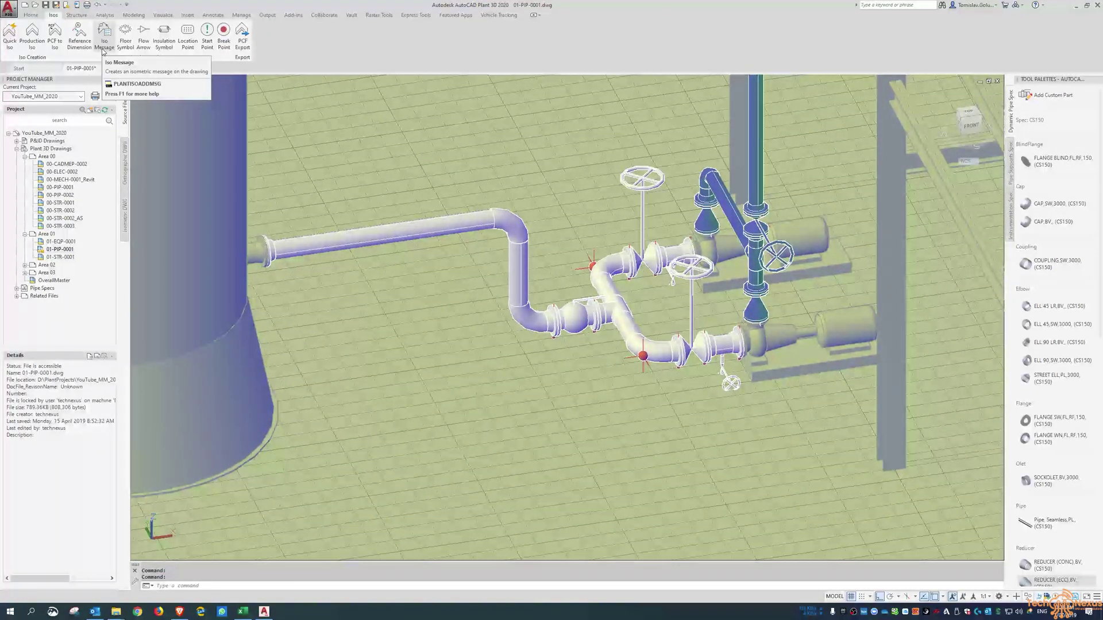
scroll(361, 191, "up", 2)
mouse_move(361, 192)
middle_mouse_down("shift")
mouse_move(382, 146)
mouse_move(399, 168)
middle_mouse_up("shift")
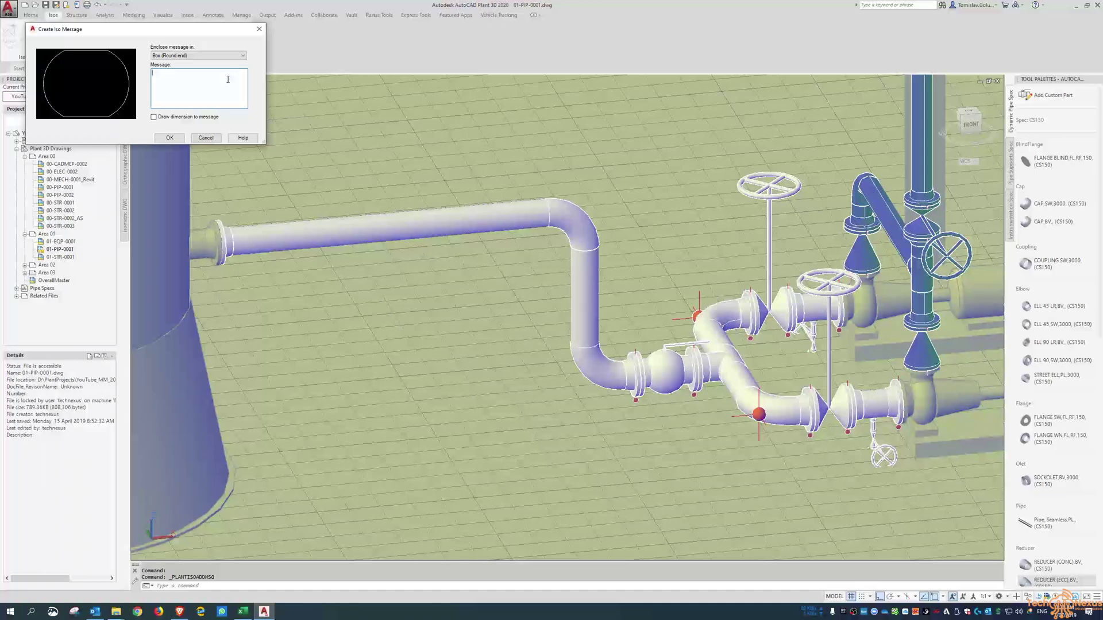
Keep the Box (Round end) enclosure and correct the text to 'Make sure it aligns with existing Pipe supports'
left_click(195, 54)
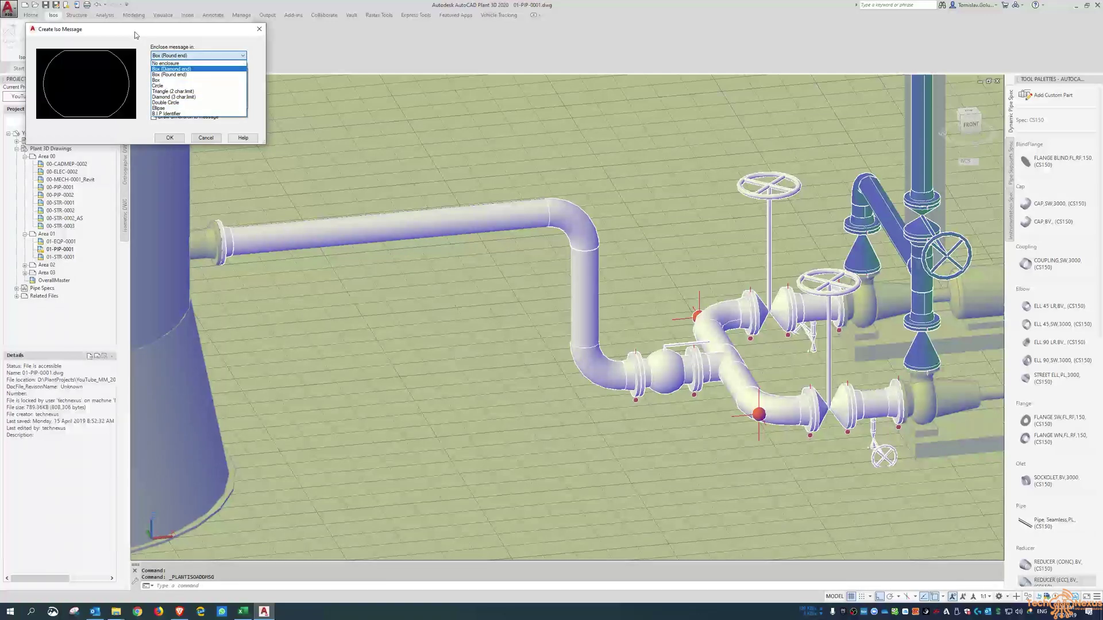
left_click(195, 54)
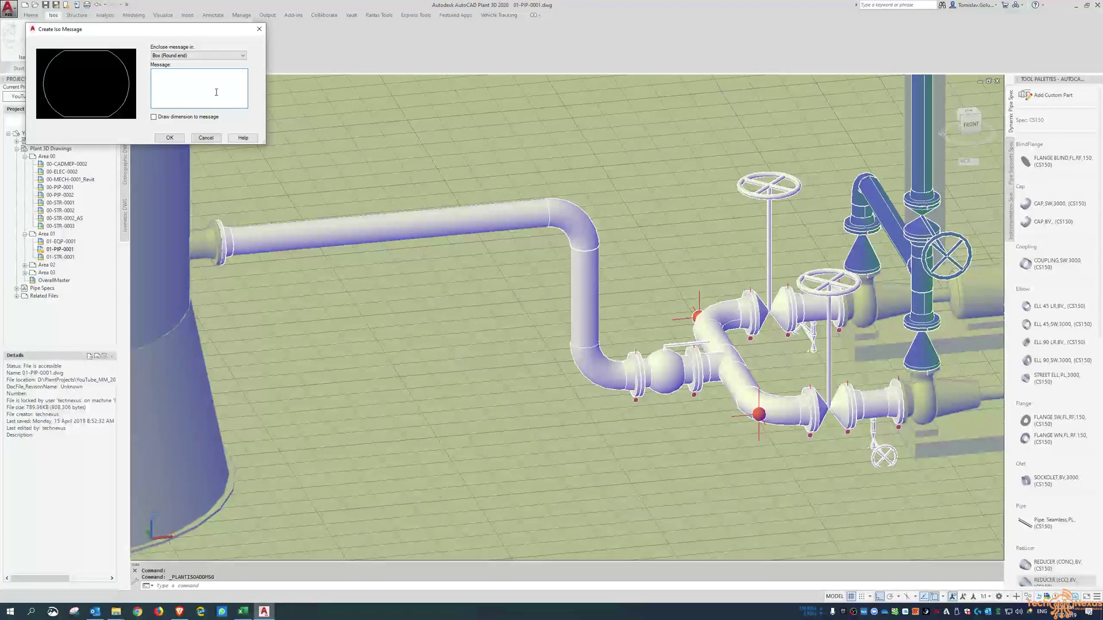
type("Make")
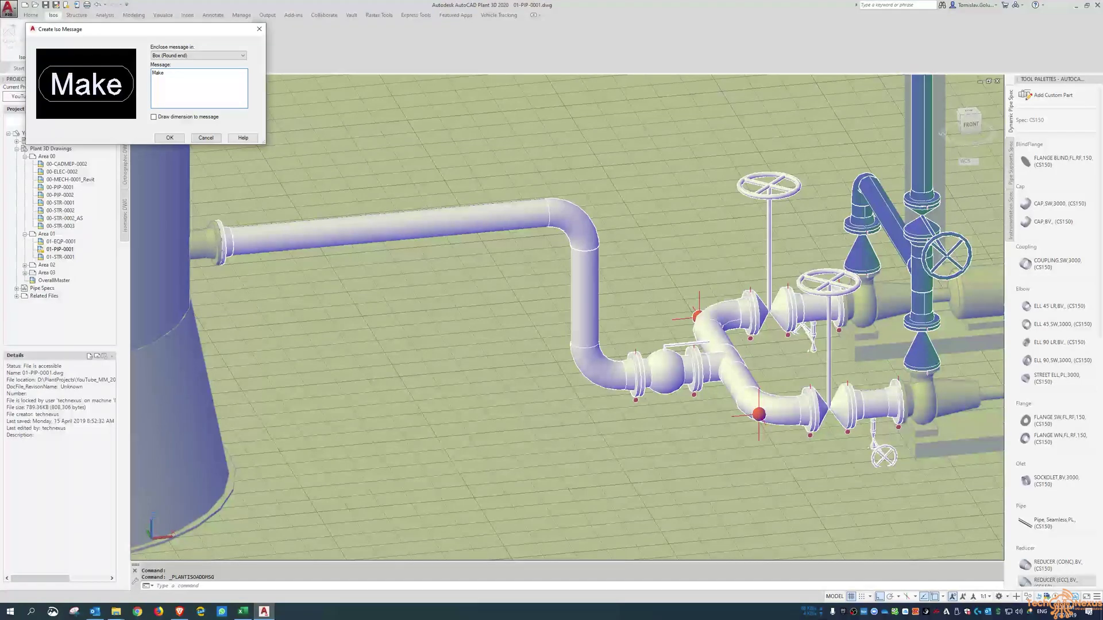
type(" sure it algn")
key("BackSpace")
key("BackSpace")
key("BackSpace")
type("ligns with existing")
key("Return")
type("Pipe supports")
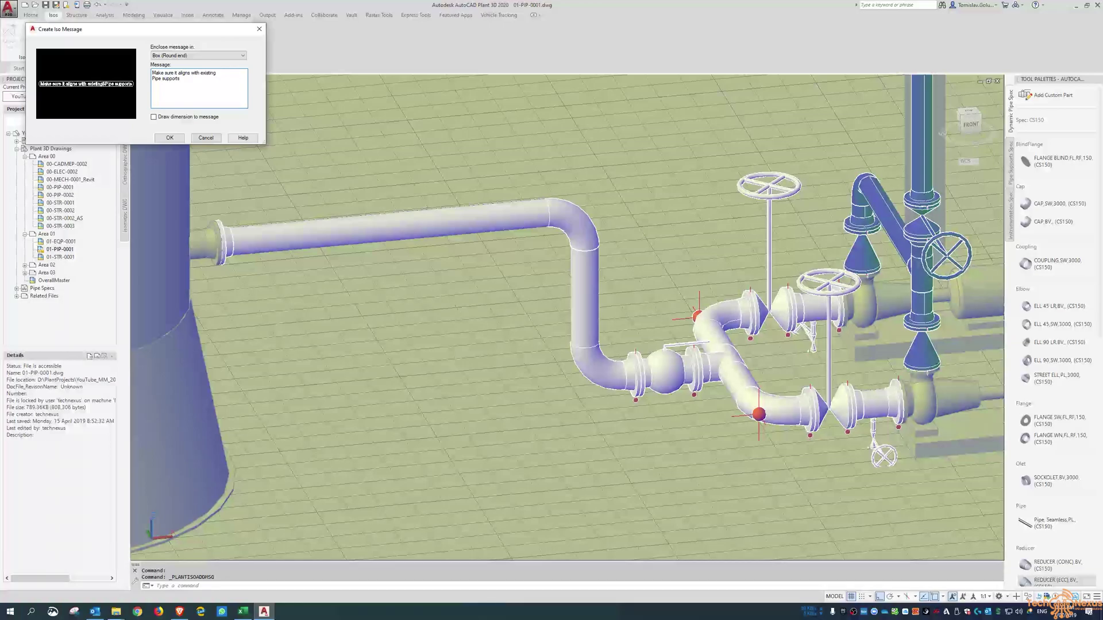
key("BackSpace")
Enable Draw dimension to message and confirm the iso message
left_click_drag(166, 35, 298, 90)
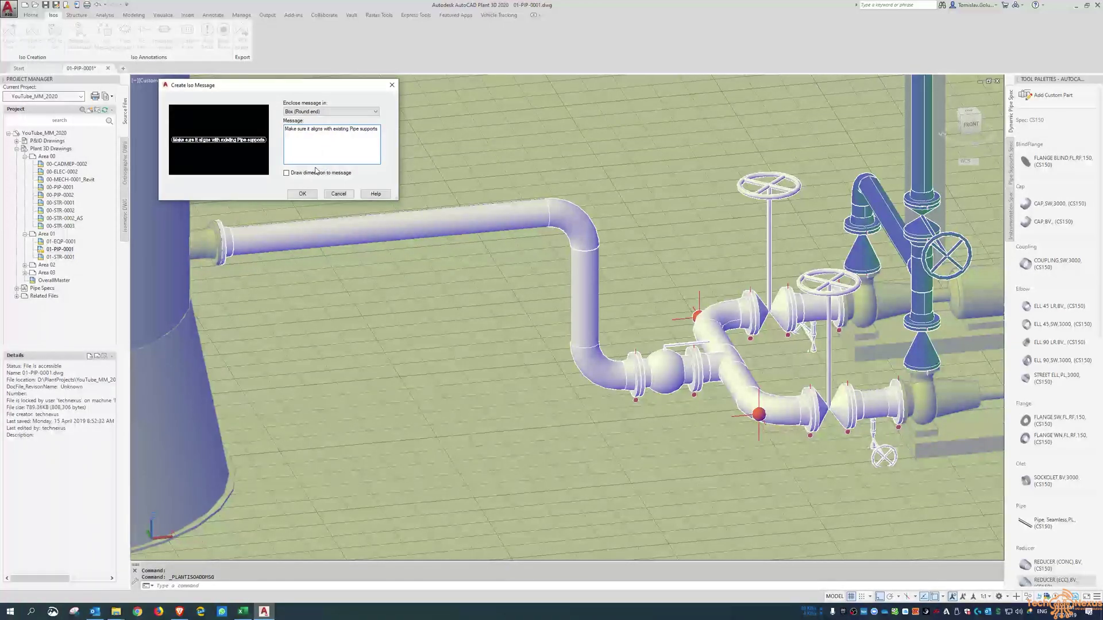
left_click(287, 174)
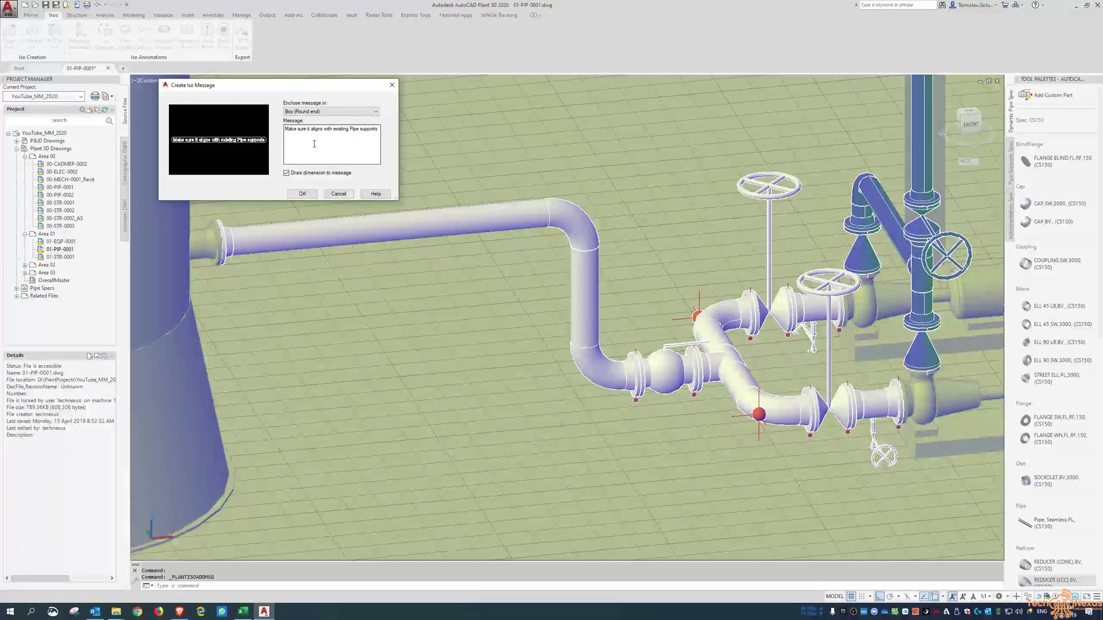
left_click(302, 193)
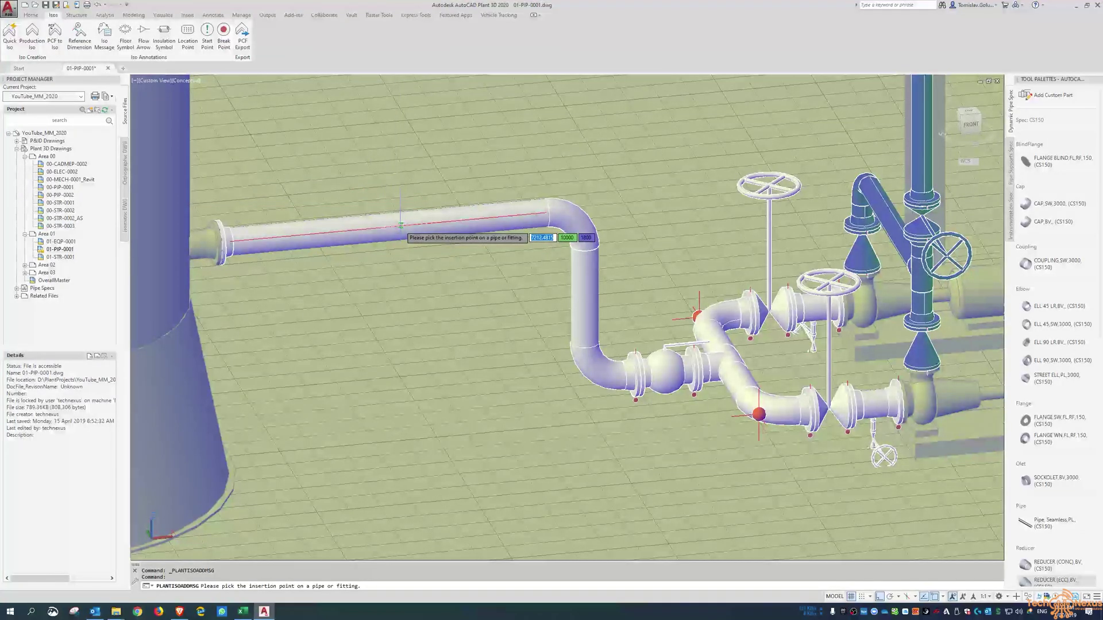
type("nea")
Place the message on the horizontal pipe with a nearest snap, then toggle wireframe and back to shaded
key("Return")
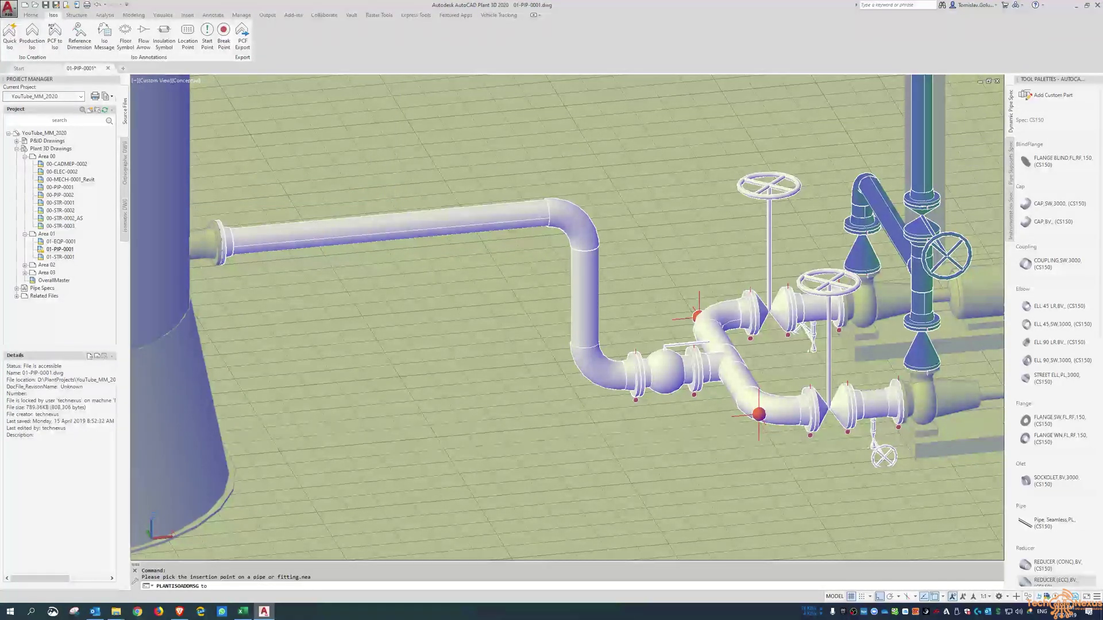
key("Escape")
left_click(193, 81)
left_click(220, 101)
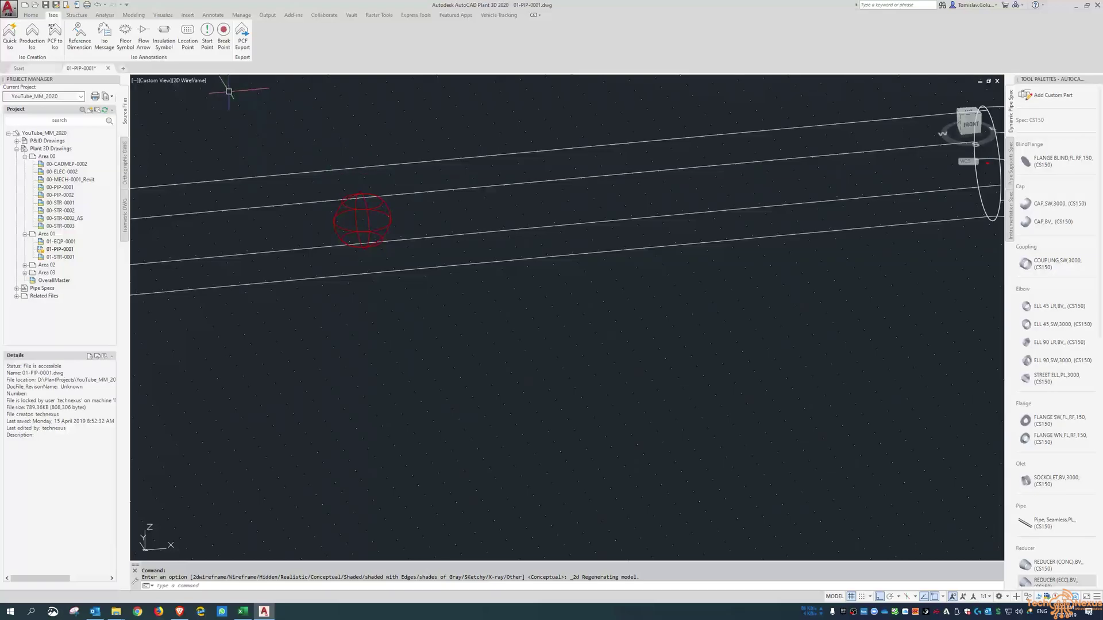
left_click(200, 82)
left_click(220, 108)
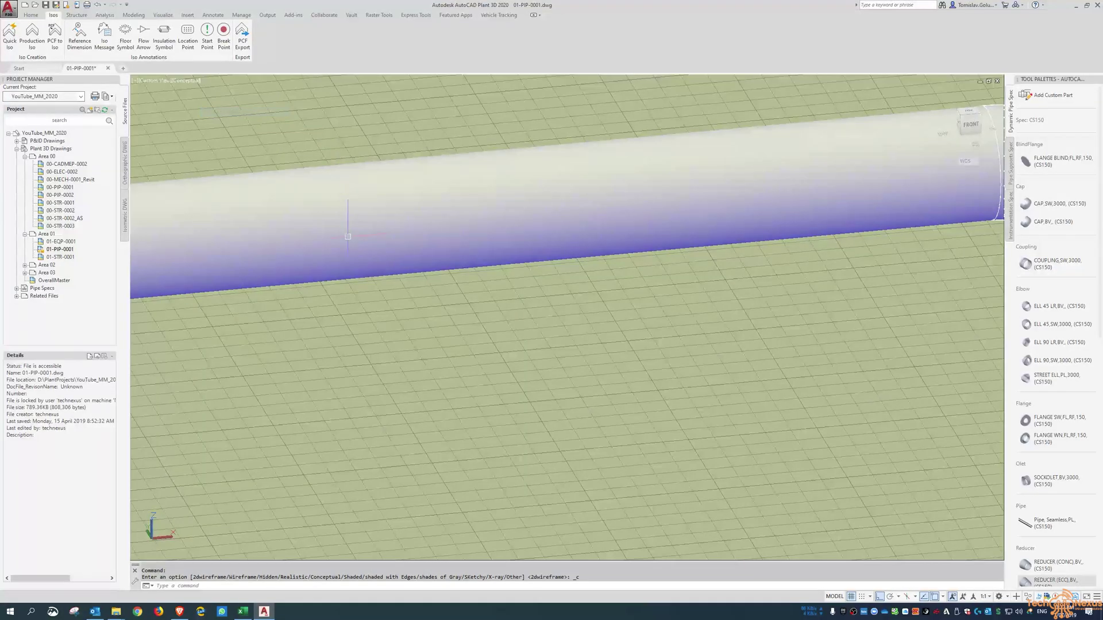
Create a production isometric for line 1003
left_click(33, 39)
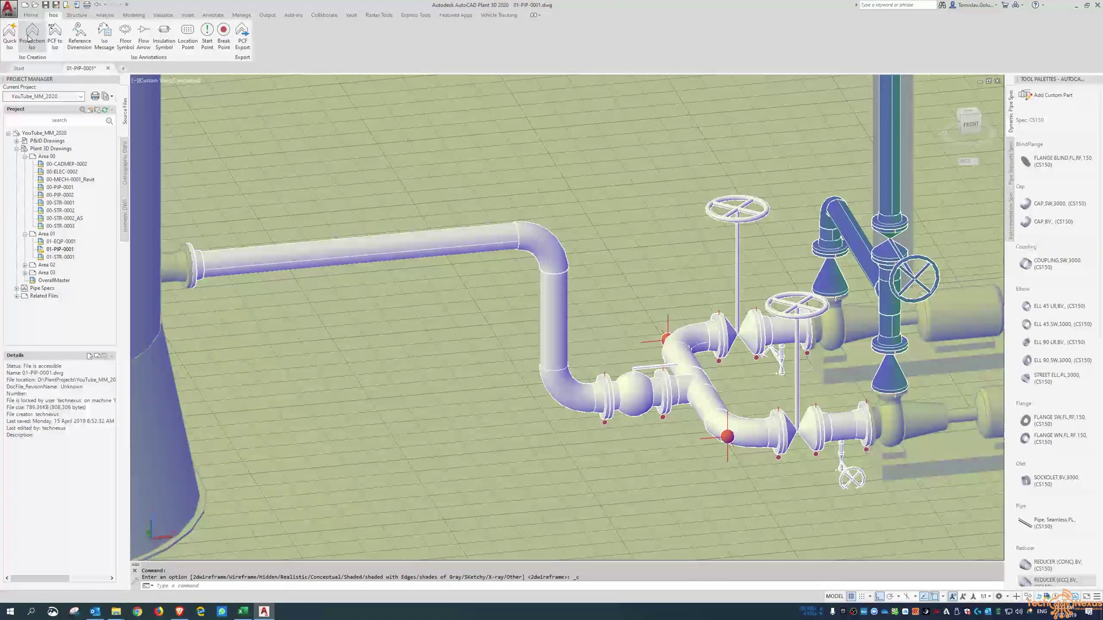
left_click(385, 187)
left_click(497, 312)
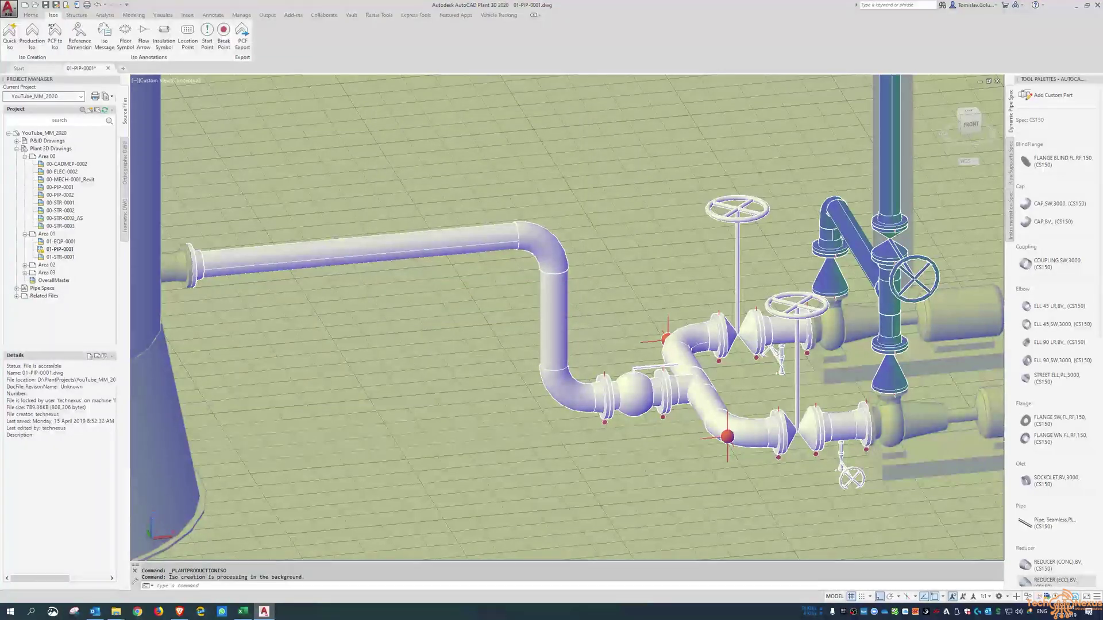
Reorient to a standard view centred on the vessel piping and select the long horizontal pipe
middle_click_drag(343, 273, 340, 301, "shift")
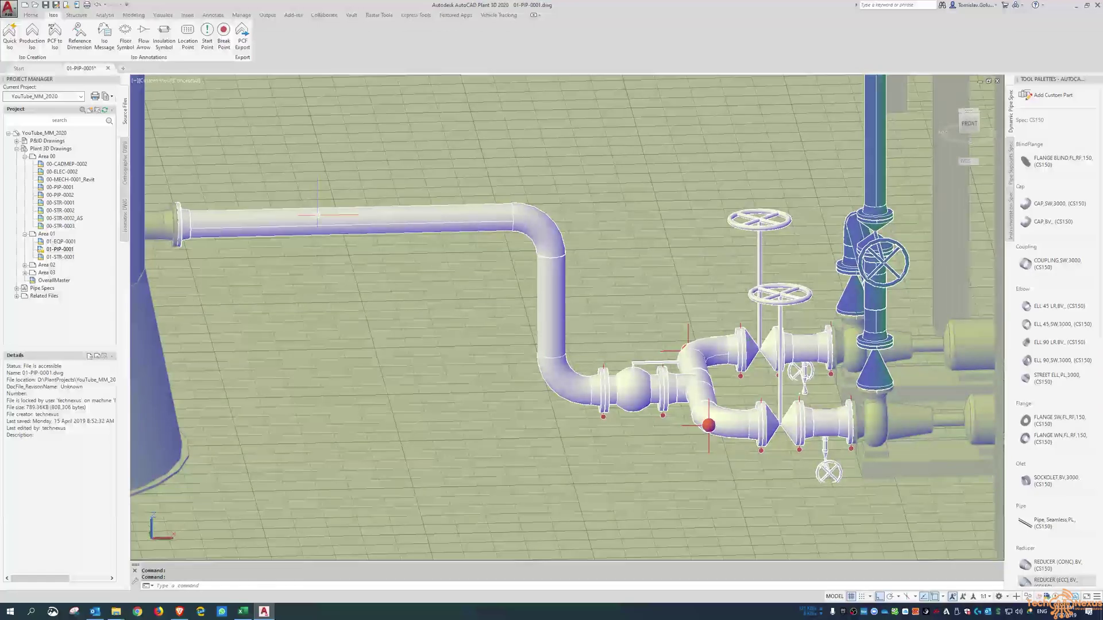
left_click(968, 122)
scroll(517, 469, "up", 2)
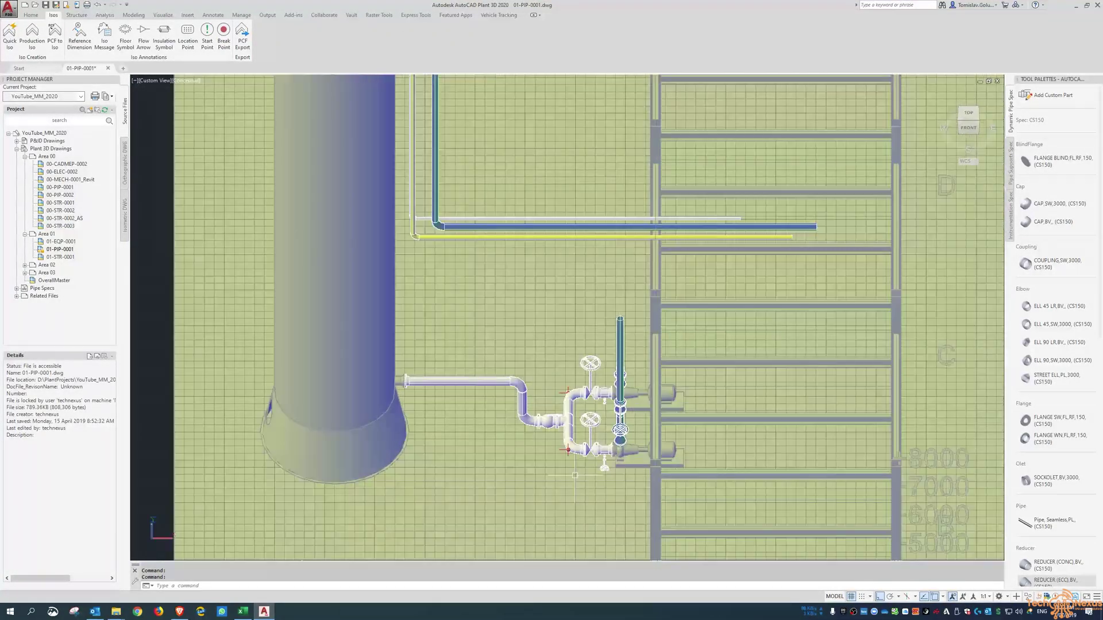
scroll(518, 469, "up", 2)
scroll(459, 386, "up", 2)
middle_click_drag(459, 386, 490, 379)
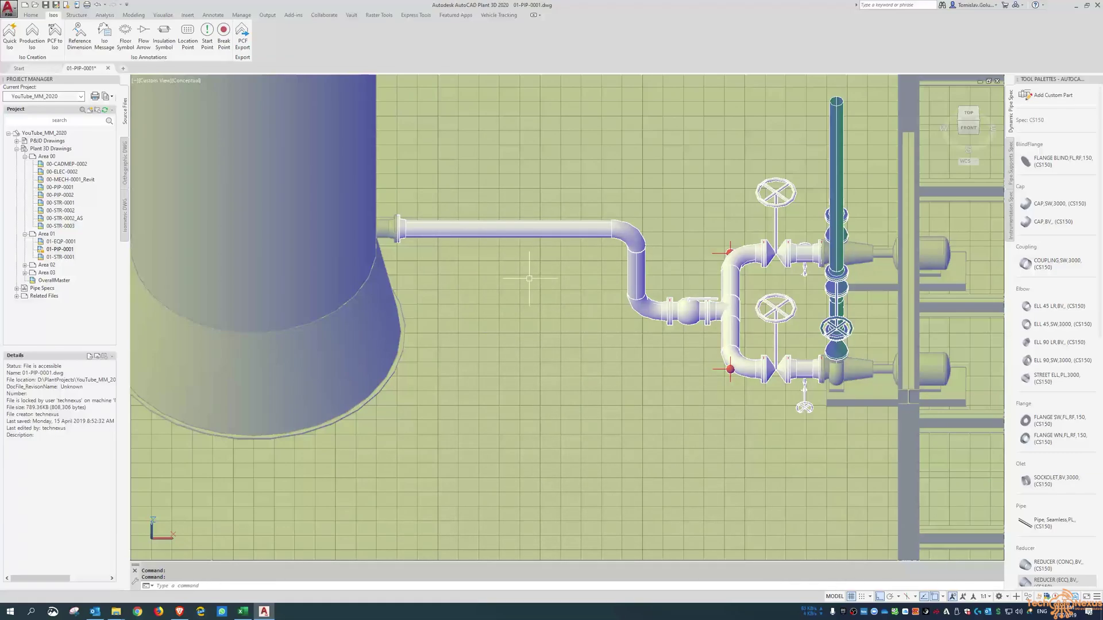
left_click(535, 229)
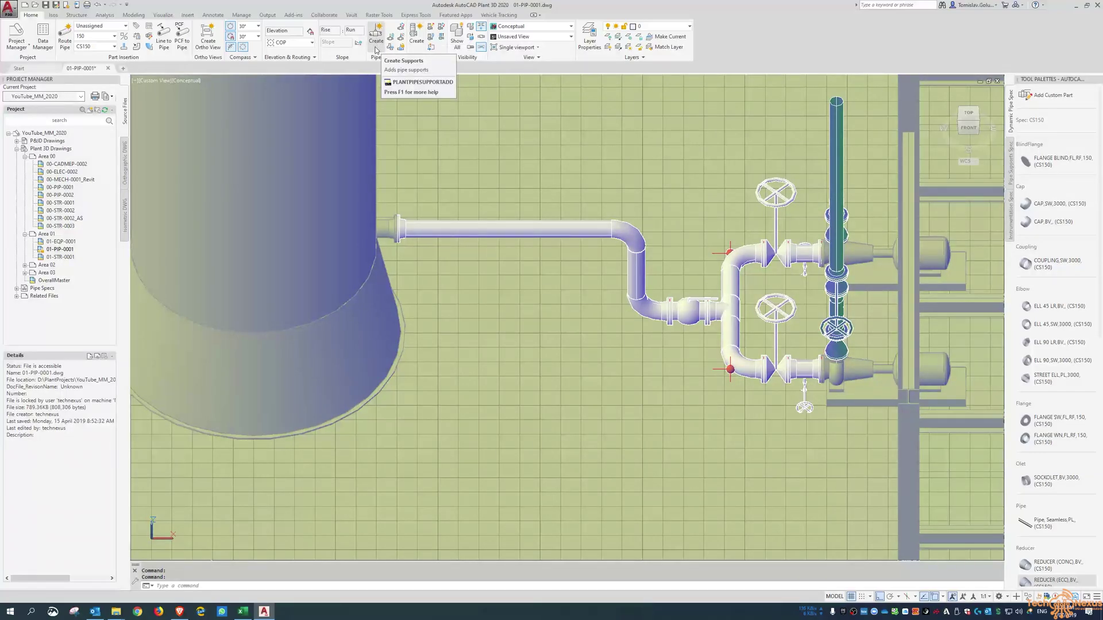
left_click(54, 15)
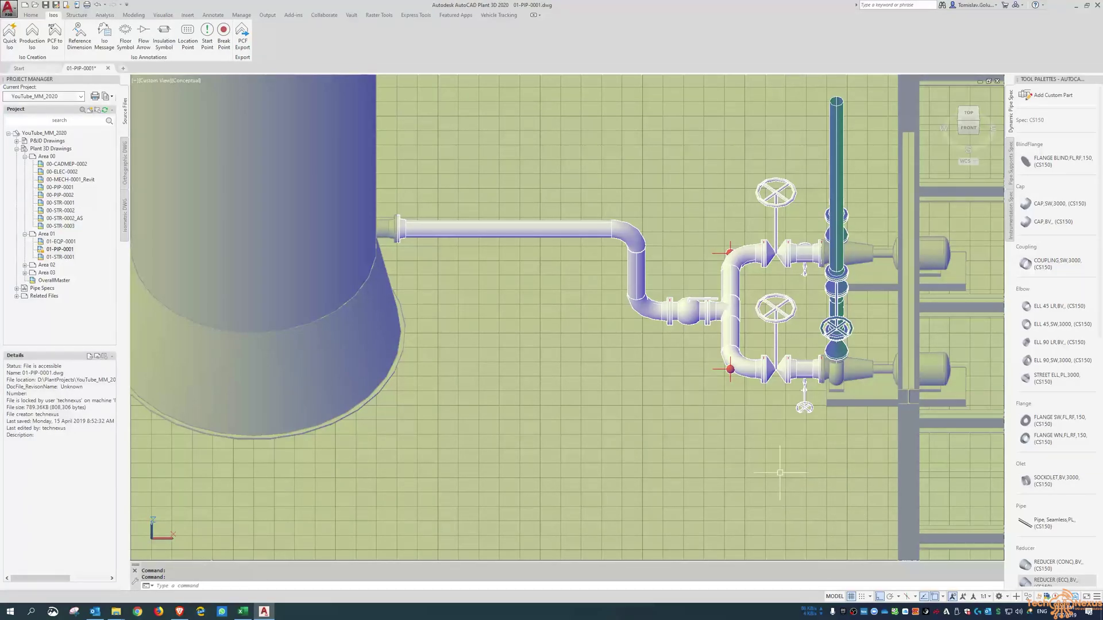
Expand Final_A2 and line 1003 in the isometric drawings list and open 1003-3 (3).dwg
left_click(126, 220)
double_click(32, 165)
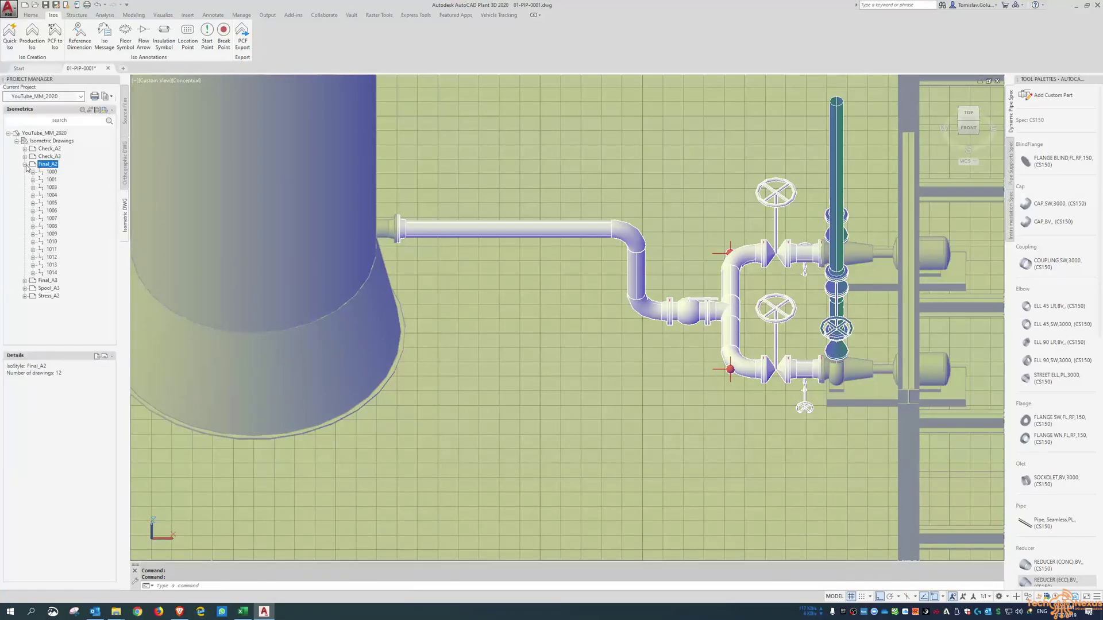
left_click(35, 189)
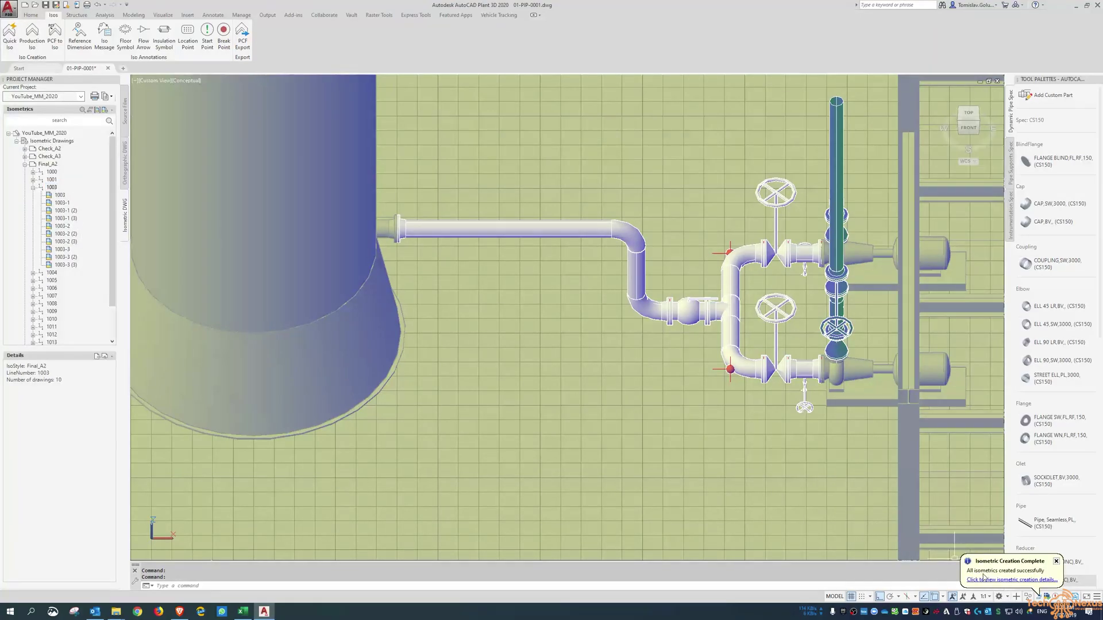
left_click(988, 581)
left_click(293, 217)
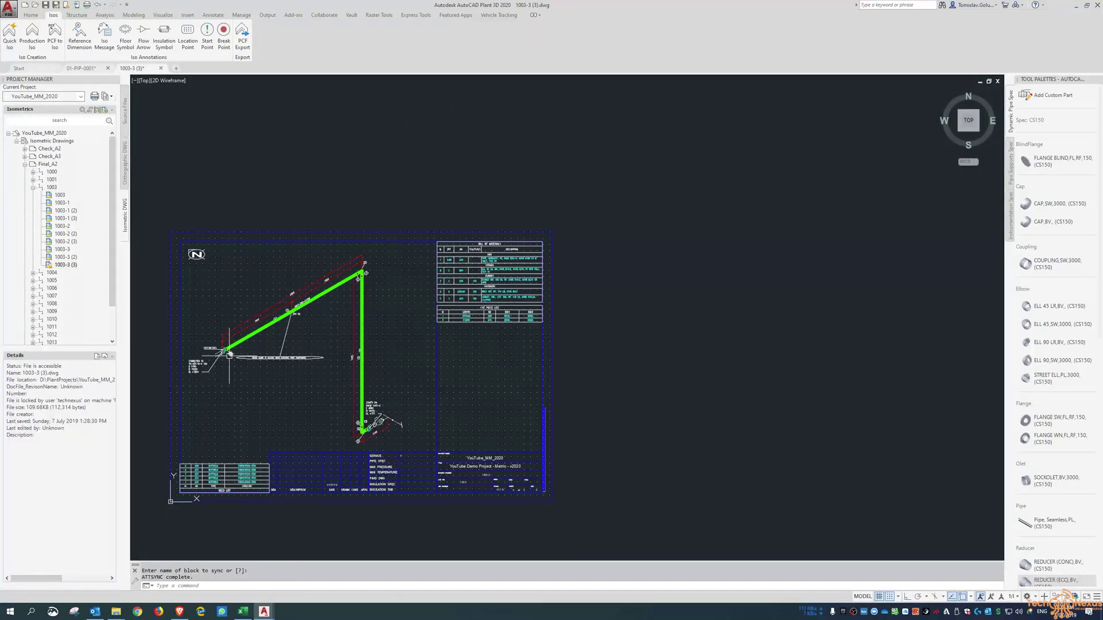
scroll(230, 356, "up", 6)
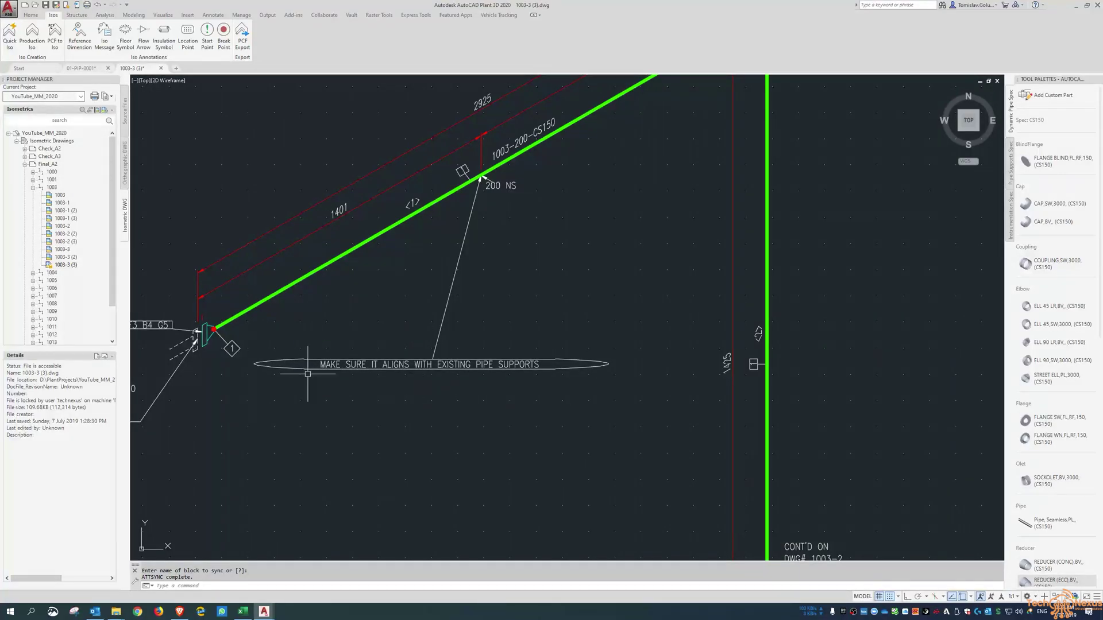
Inspect the pipe-supports message and dimension, fit the whole sheet, then close the isometric
middle_click_drag(485, 204, 466, 376)
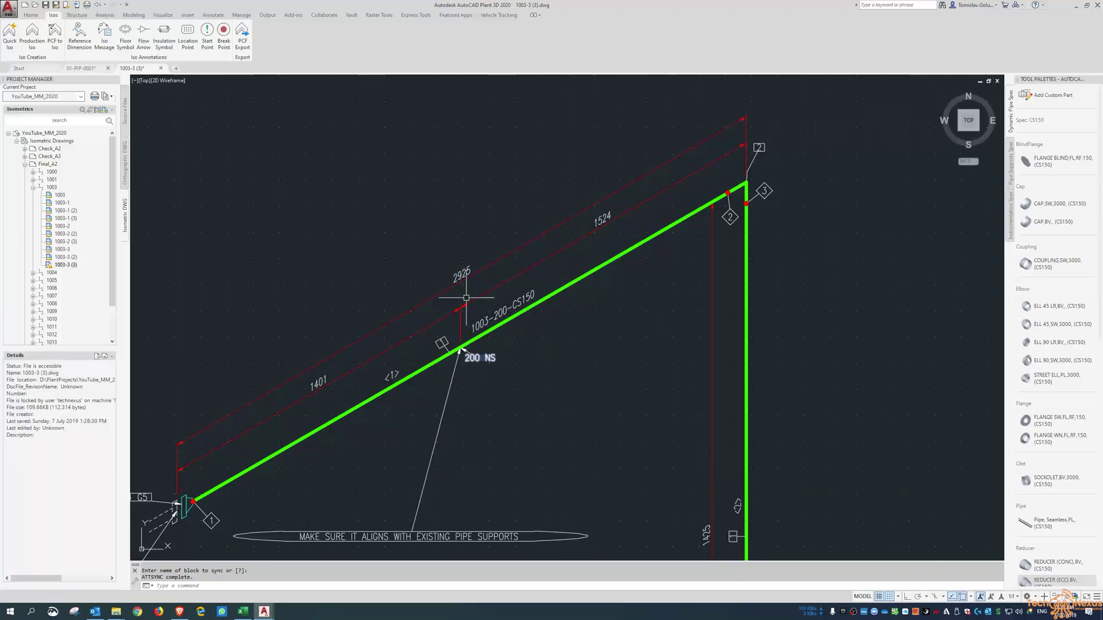
middle_click(463, 341)
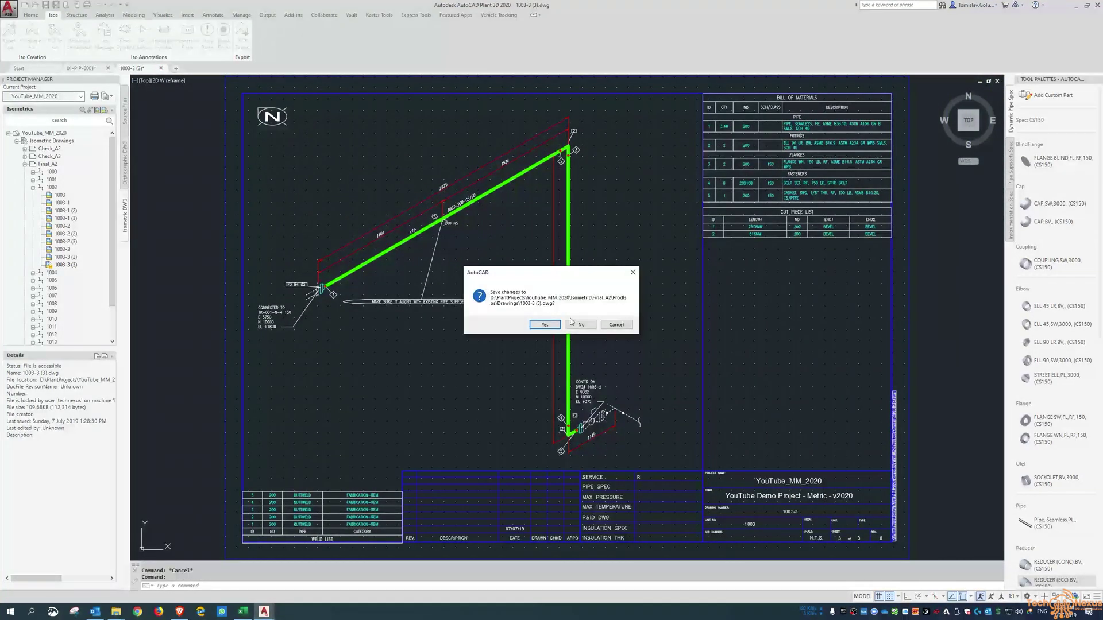
key("Return")
scroll(482, 263, "down", 2)
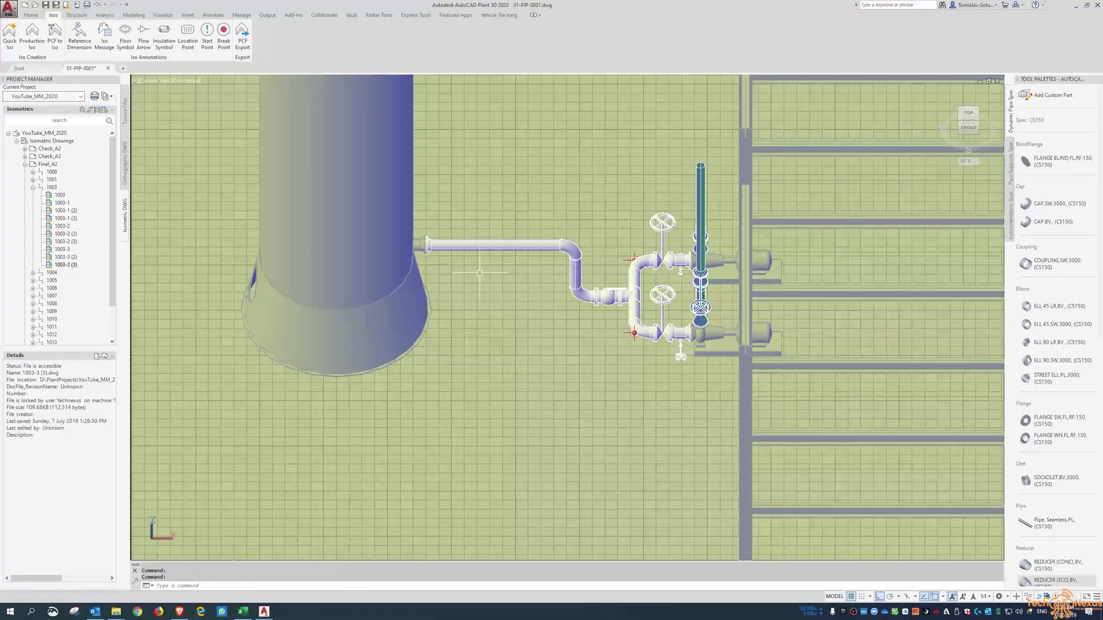
Orbit into a 3D view and set the 2D Wireframe visual style
middle_click_drag(524, 271, 469, 230, "shift")
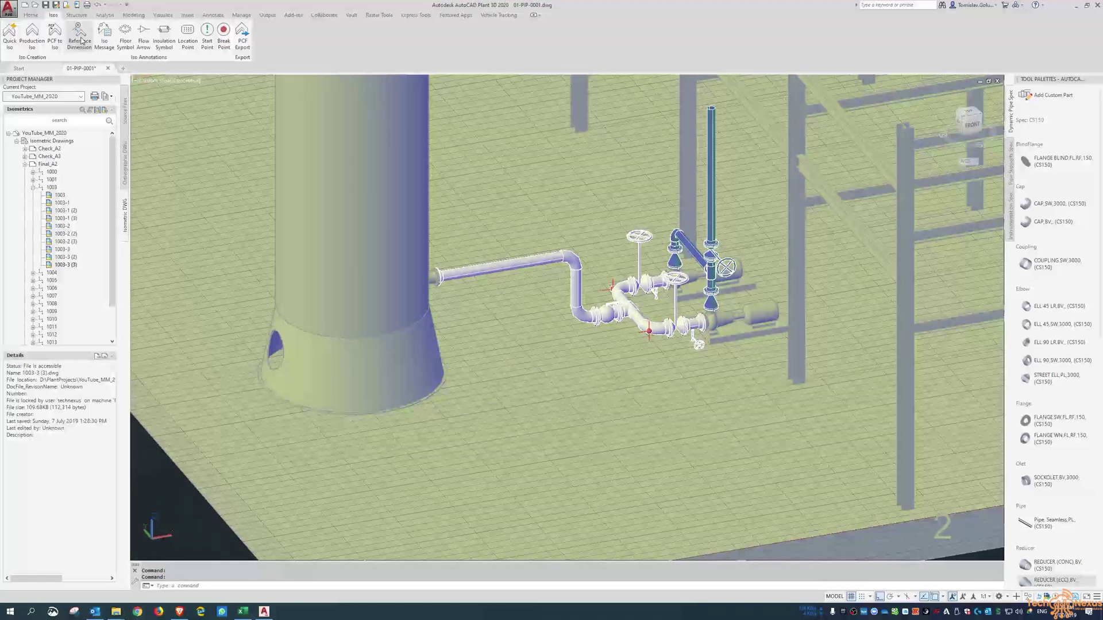
scroll(478, 228, "up", 2)
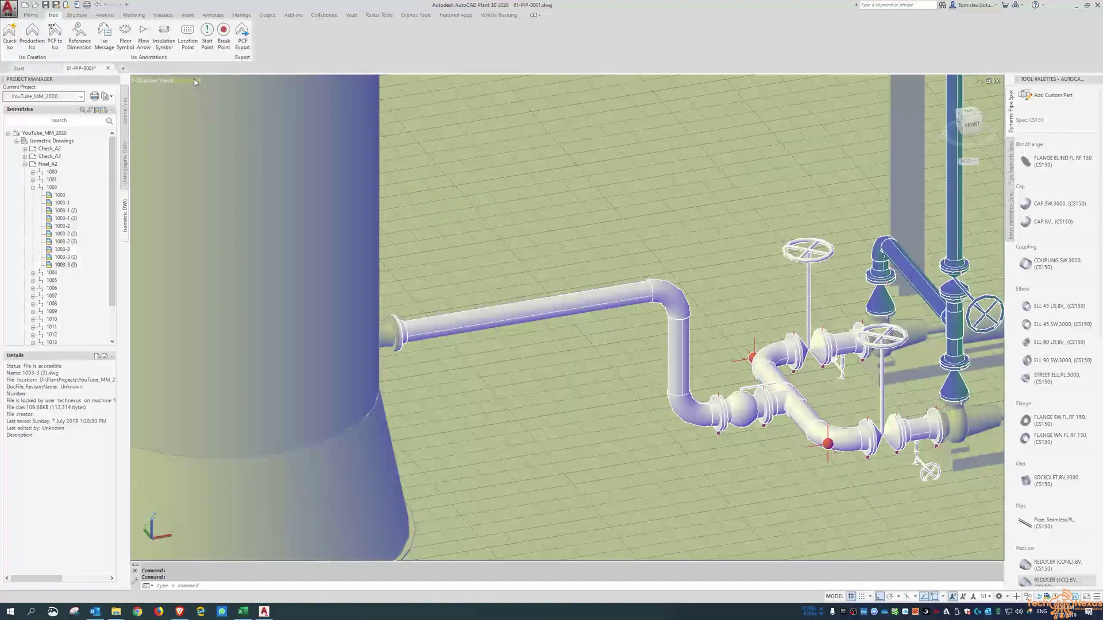
left_click(194, 81)
left_click(214, 104)
scroll(537, 313, "up", 5)
Erase the red message marker on the pipe, then undo the erase
left_click(537, 313)
key("Delete")
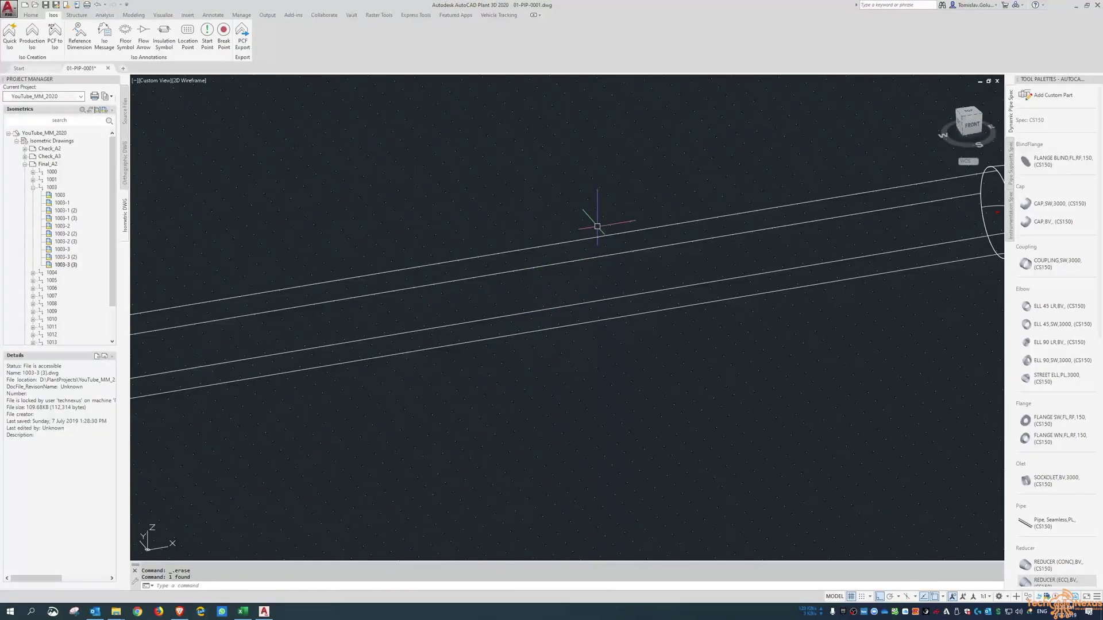
scroll(555, 207, "down", 5)
scroll(509, 185, "down", 2)
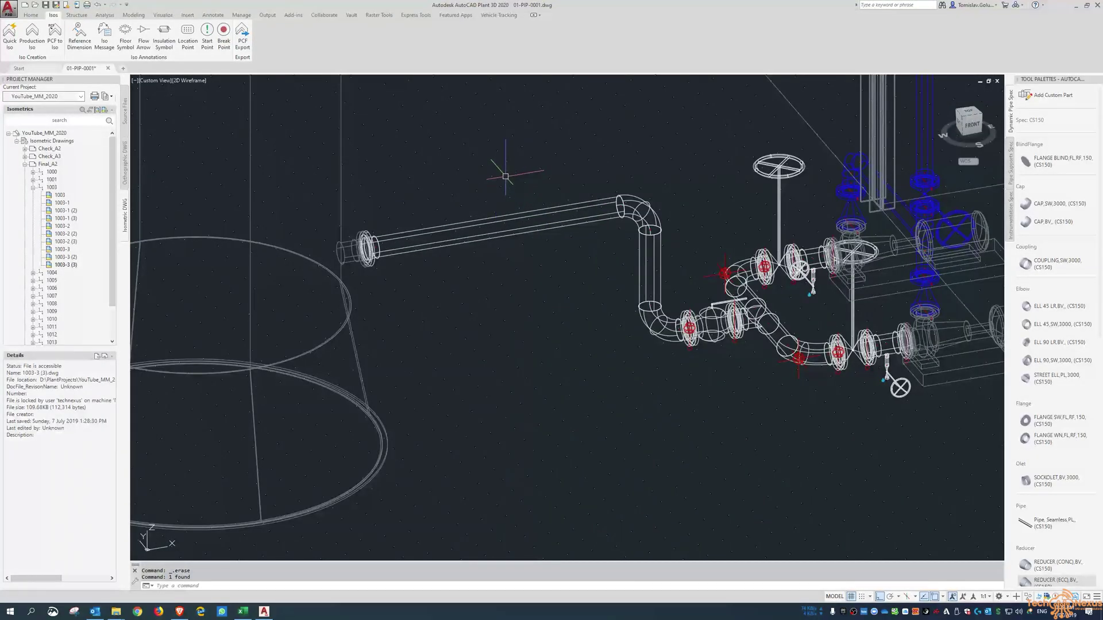
key("ctrl+z")
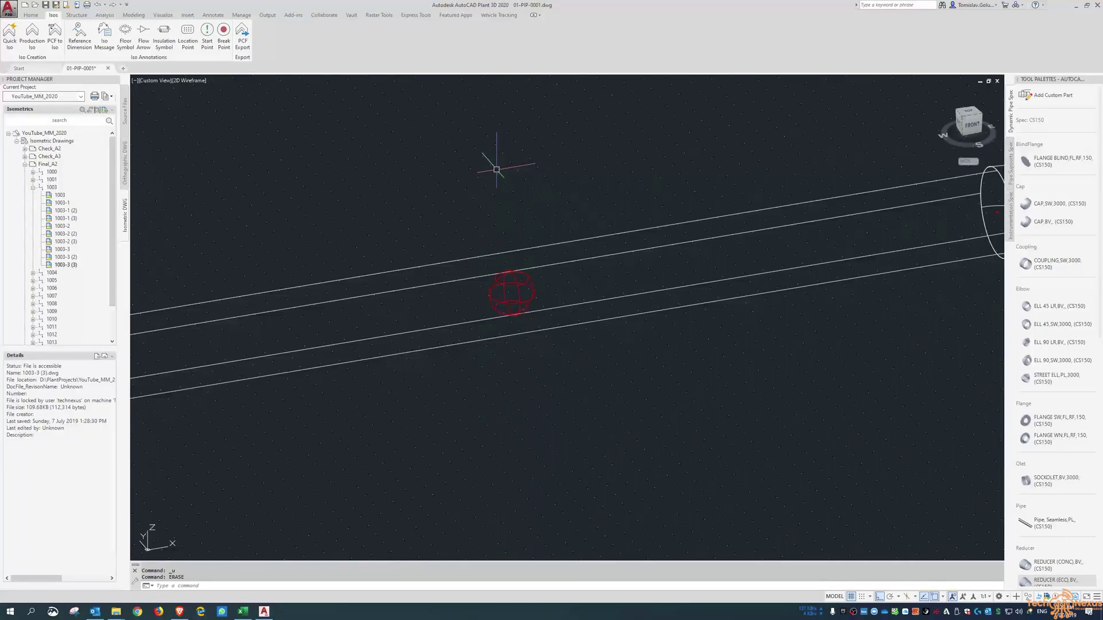
scroll(497, 169, "down", 3)
scroll(370, 161, "down", 2)
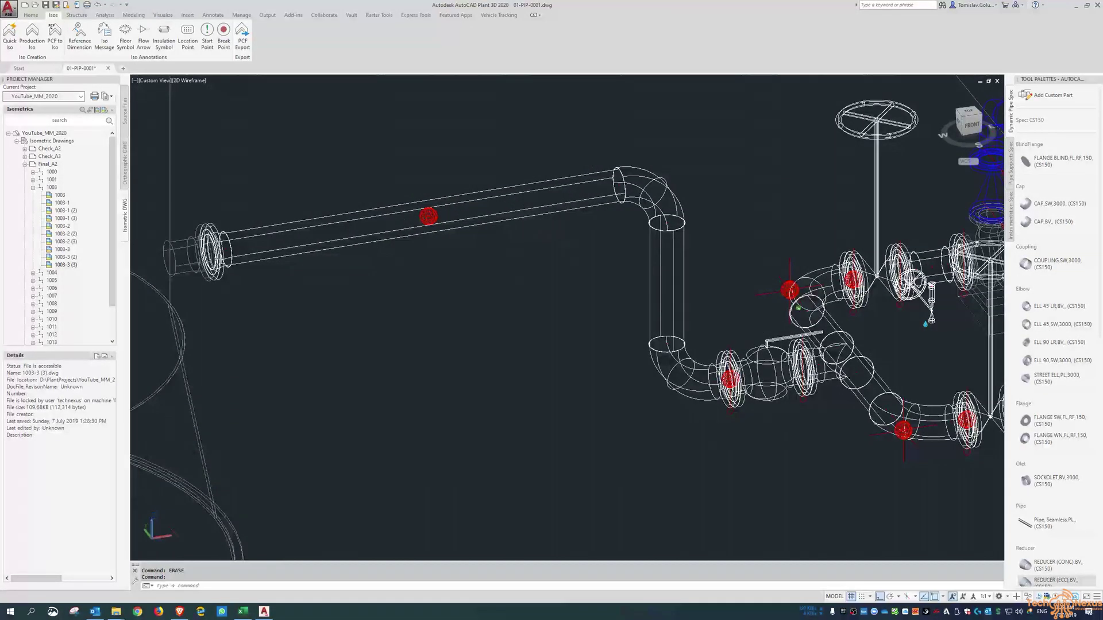